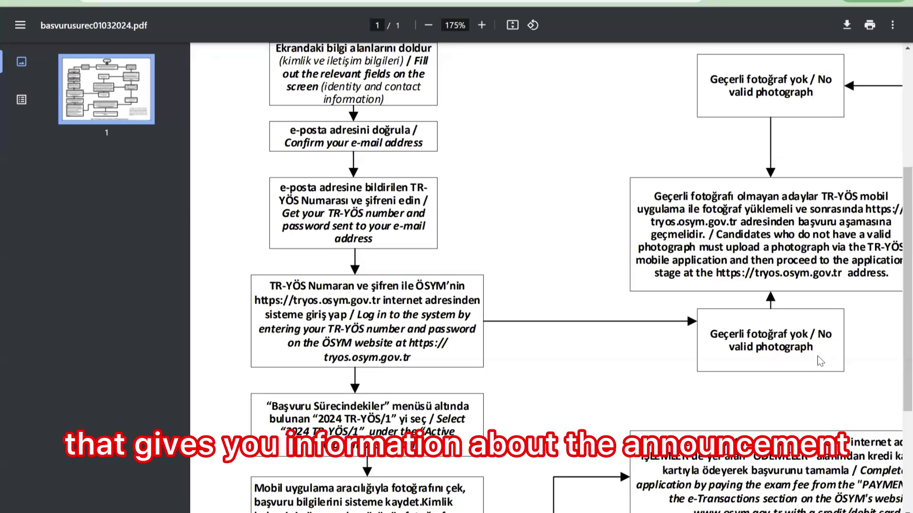
- Scroll back up through the basvurusurec01032024.pdf application flowchart
scroll(816, 264, up, 3)
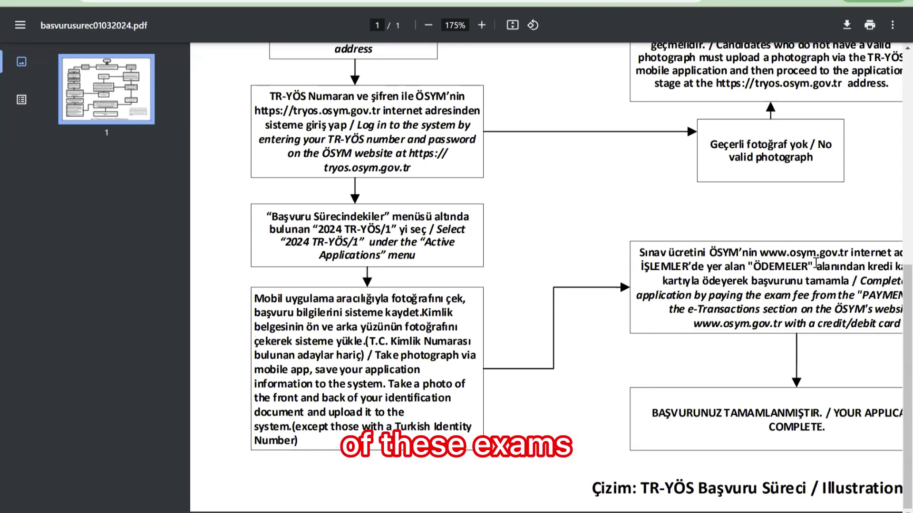
scroll(774, 406, up, 1)
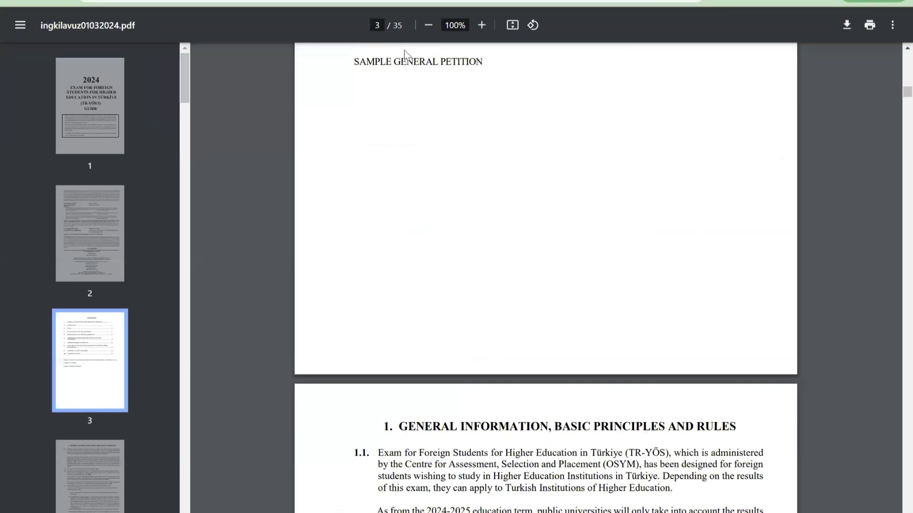
- Zoom the guide to 175% and scroll down past the general rules
click(481, 25)
click(482, 25)
click(481, 24)
click(481, 25)
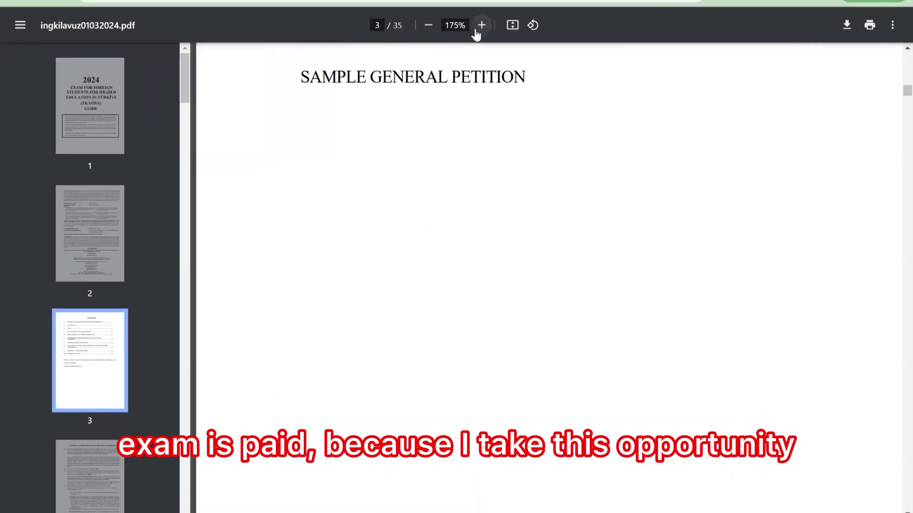
scroll(594, 194, down, 15)
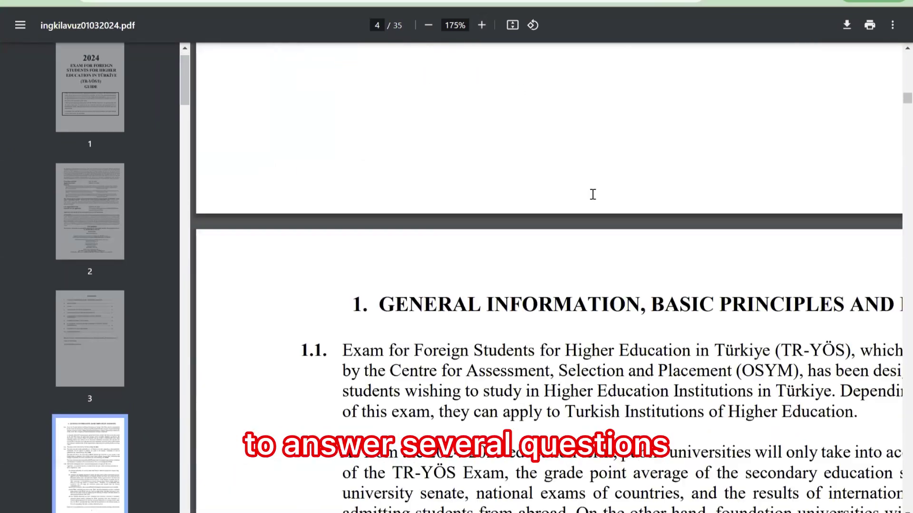
scroll(592, 195, down, 10)
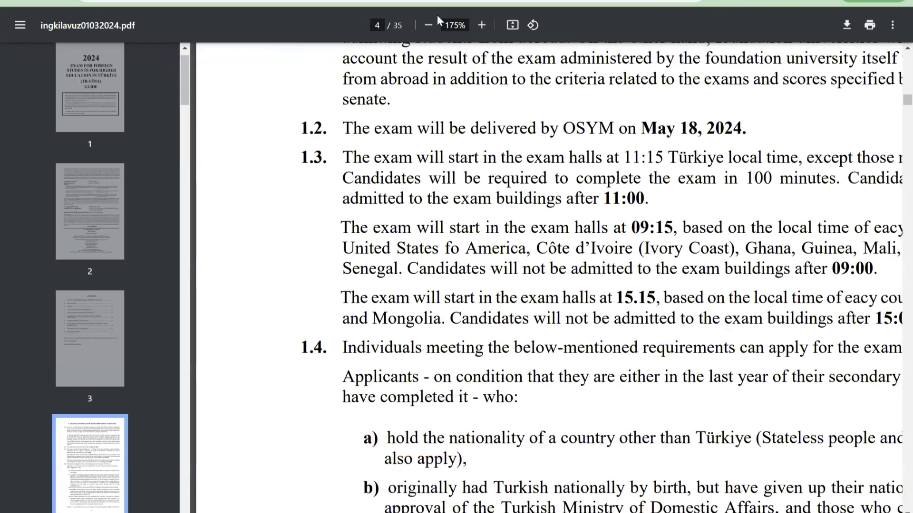
- Reduce the zoom to 150% and scroll on to the numbered application steps on page 7
click(428, 27)
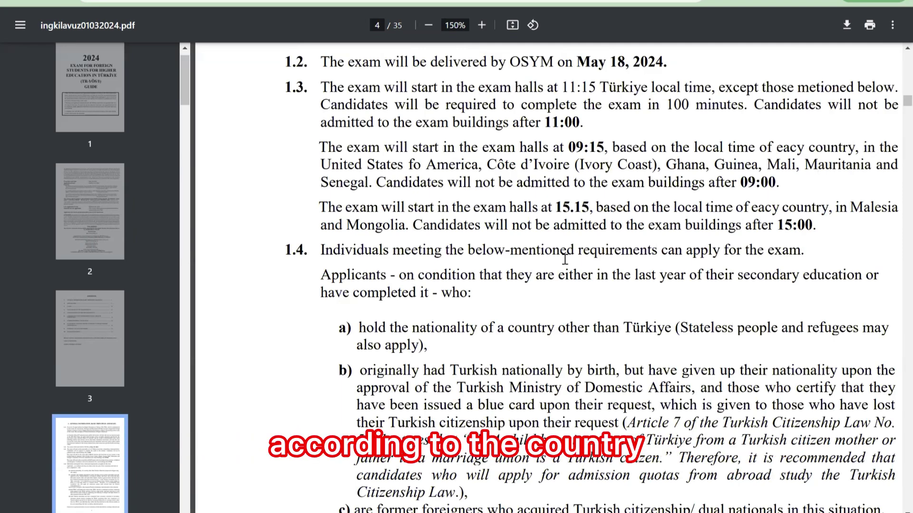
scroll(565, 259, down, 8)
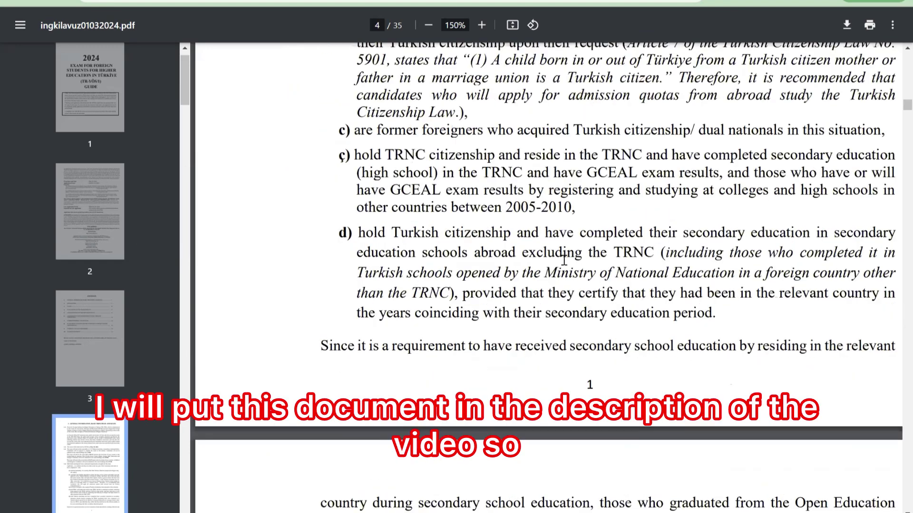
scroll(564, 295, down, 3)
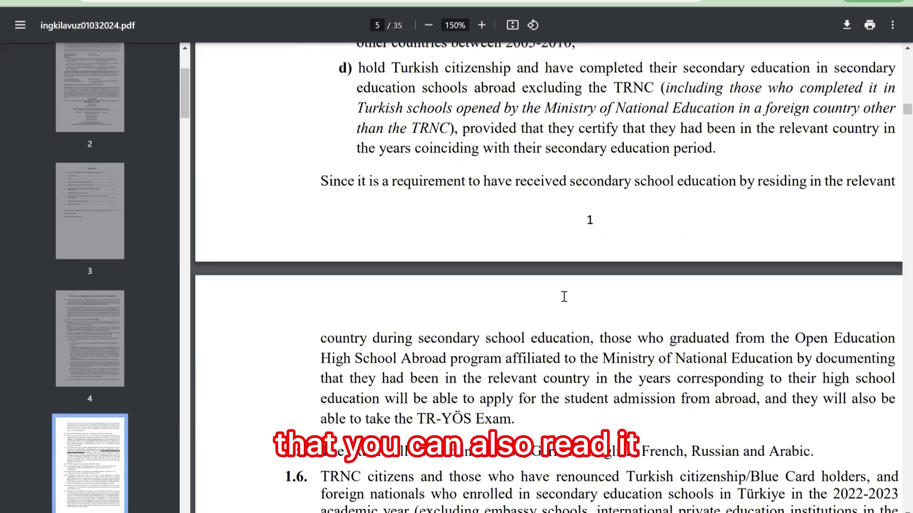
scroll(564, 296, down, 15)
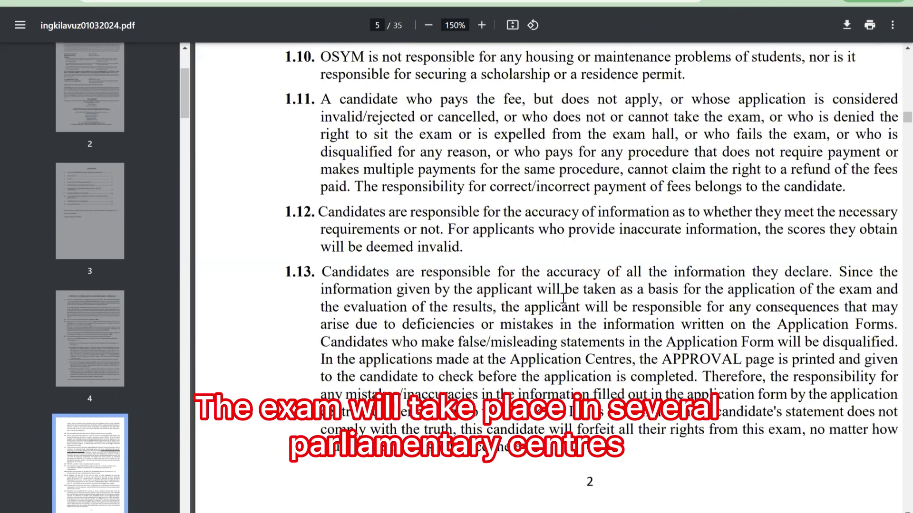
scroll(562, 300, down, 20)
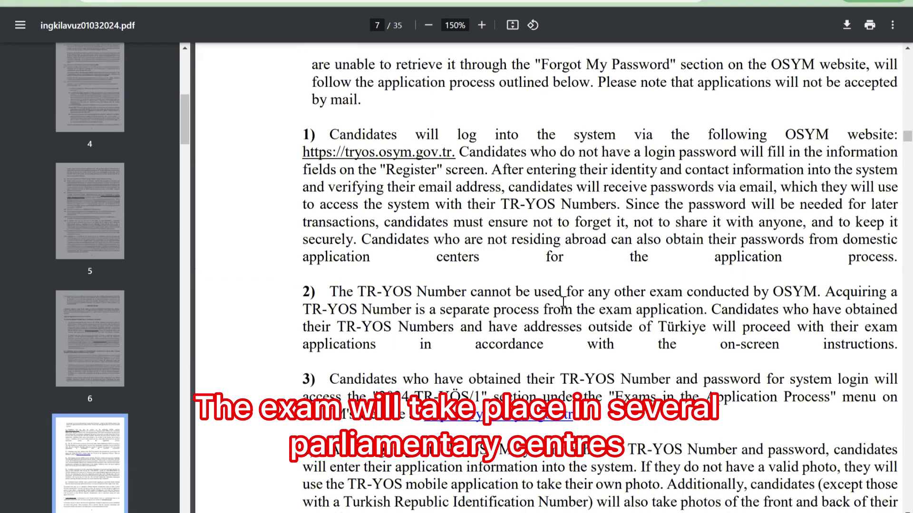
scroll(562, 301, down, 10)
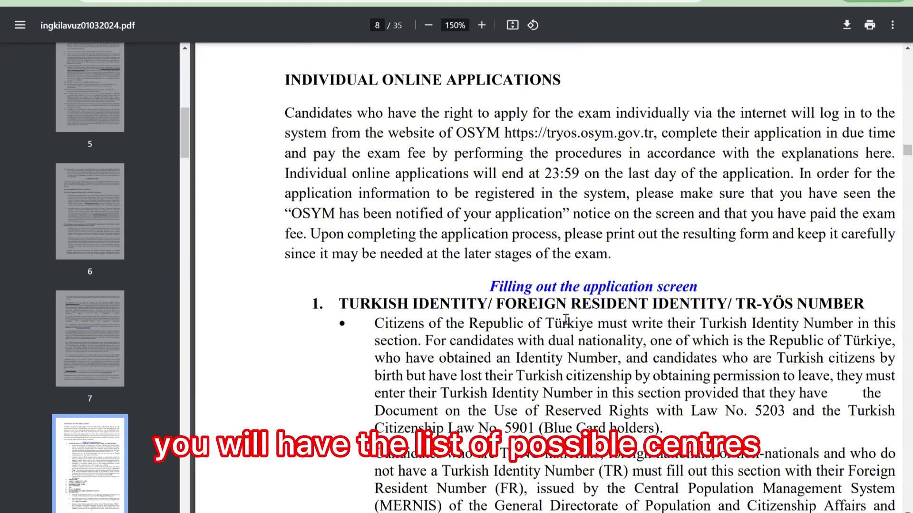
- Scroll down through the Exam Centres and Codes table on pages 10–11
scroll(574, 323, down, 15)
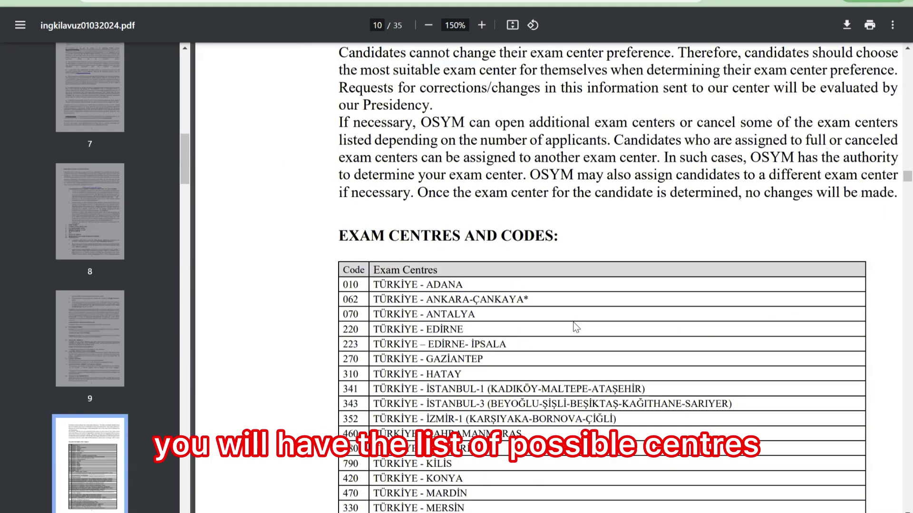
scroll(576, 327, down, 5)
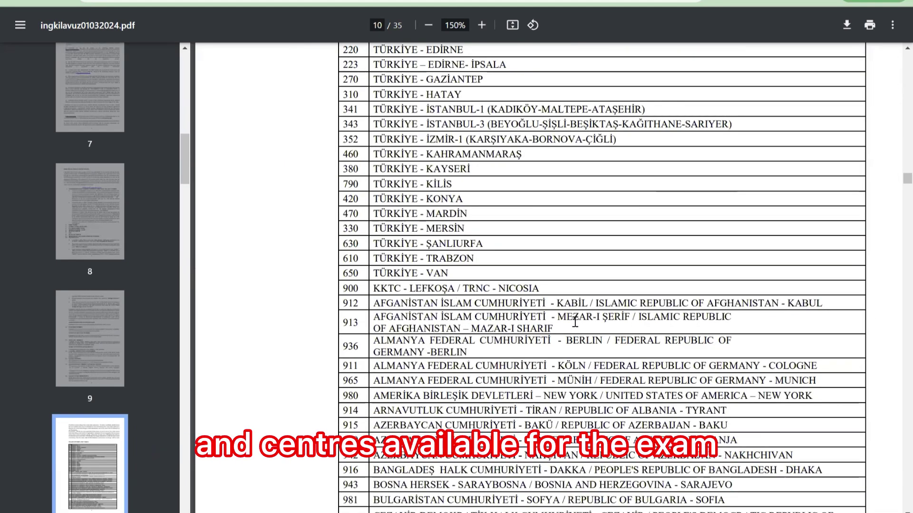
scroll(574, 322, down, 4)
scroll(574, 323, up, 4)
scroll(560, 294, down, 3)
scroll(553, 277, up, 3)
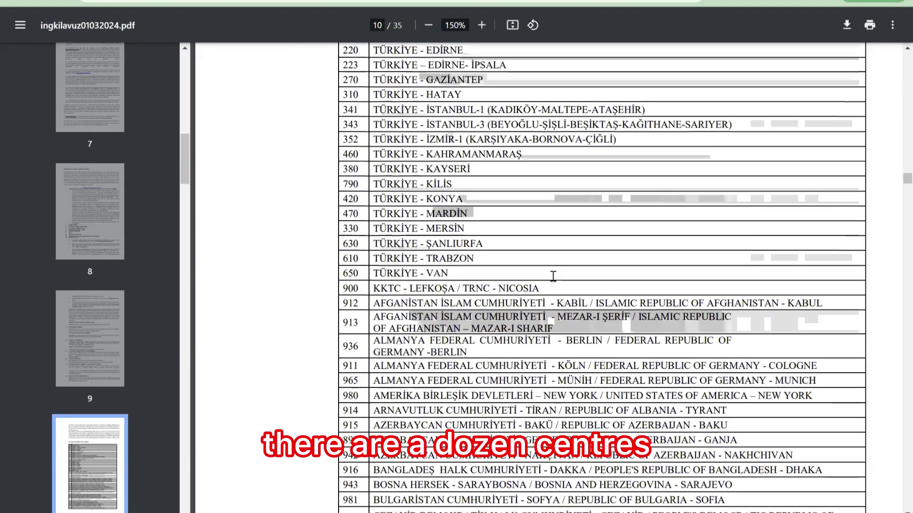
scroll(553, 276, down, 12)
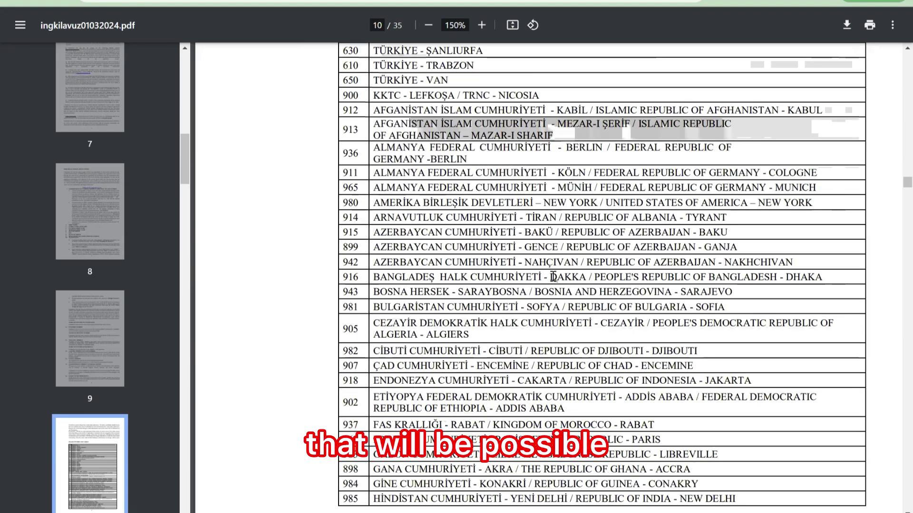
scroll(553, 276, up, 10)
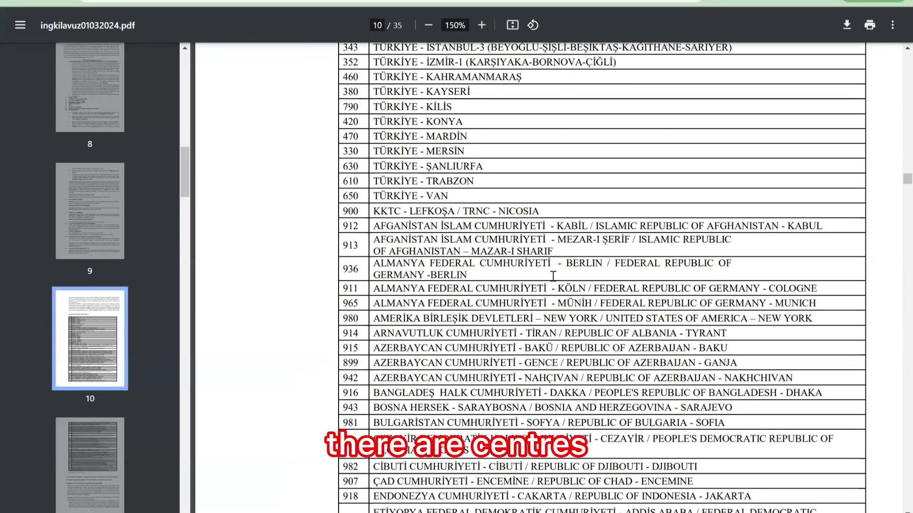
scroll(577, 311, up, 2)
scroll(570, 309, down, 6)
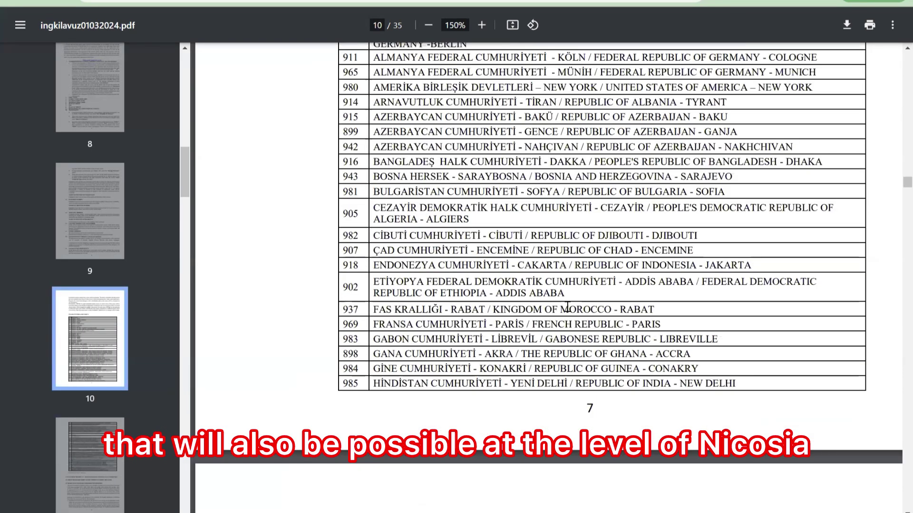
scroll(567, 307, down, 1)
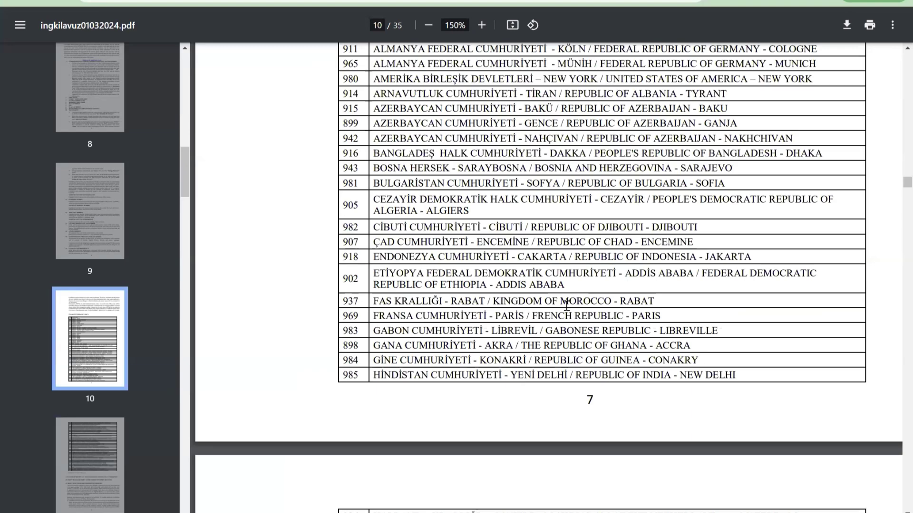
scroll(567, 305, down, 3)
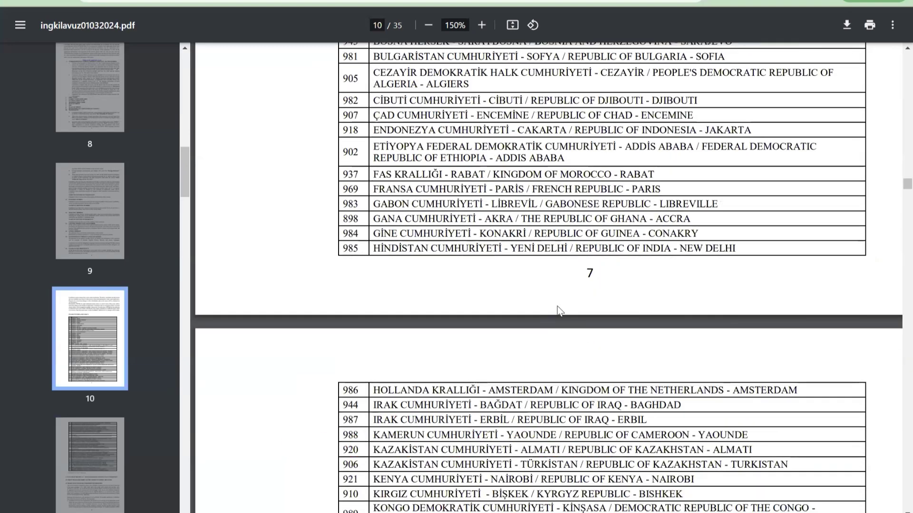
scroll(560, 311, down, 4)
scroll(560, 310, down, 3)
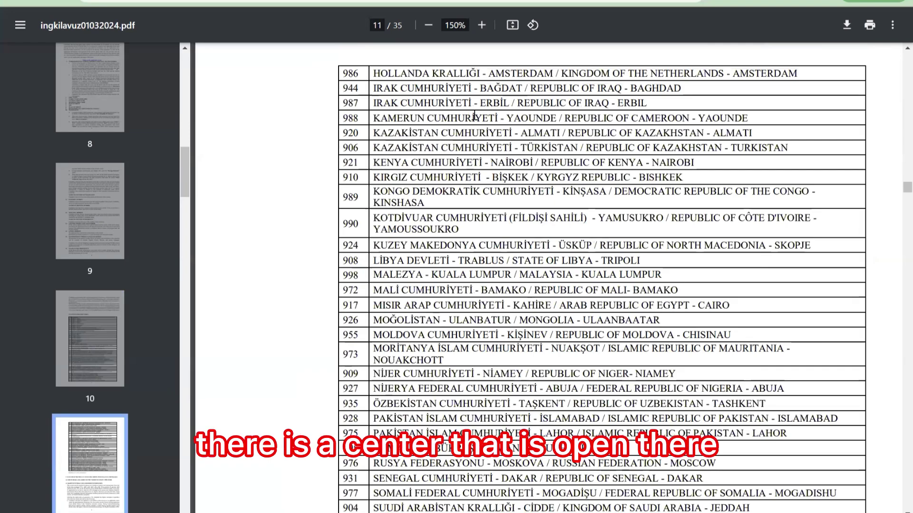
scroll(501, 223, down, 3)
scroll(501, 224, down, 2)
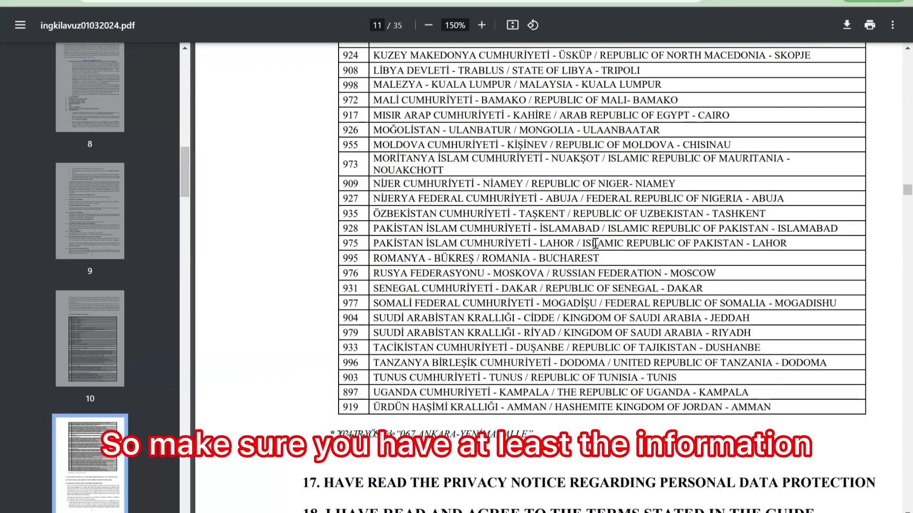
- Scroll back up toward the exam centre preference section on page 9
scroll(595, 243, up, 6)
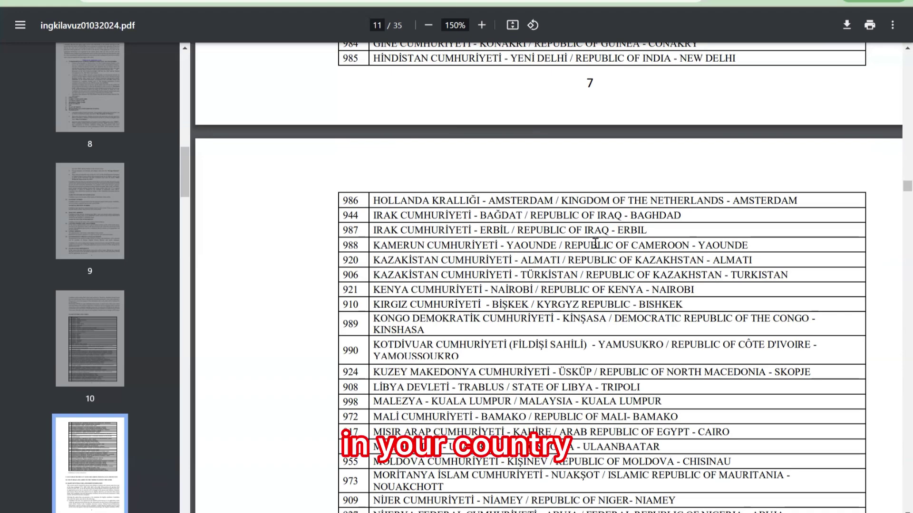
scroll(595, 244, up, 6)
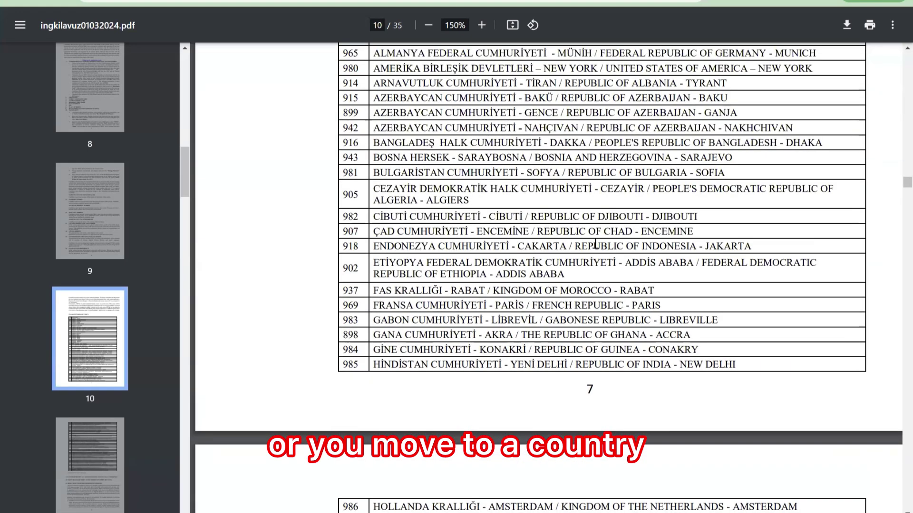
scroll(595, 244, up, 2)
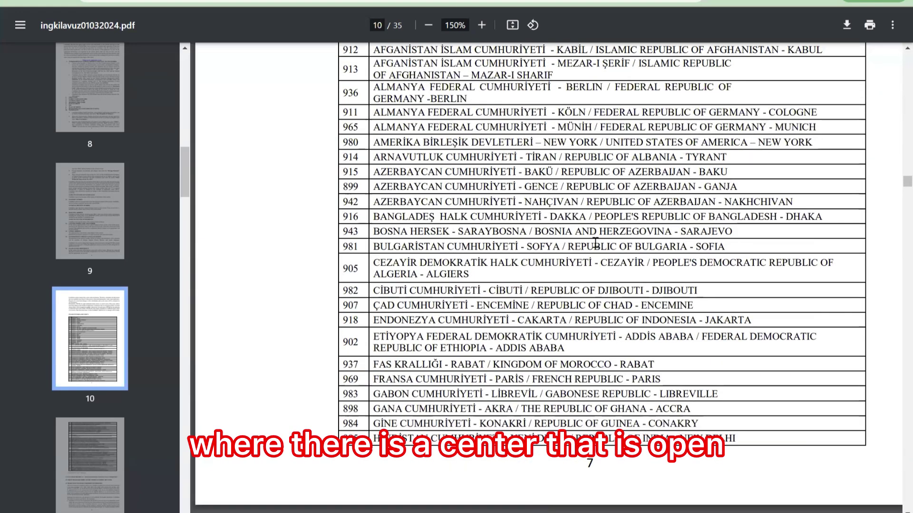
scroll(595, 243, down, 1)
scroll(595, 243, up, 2)
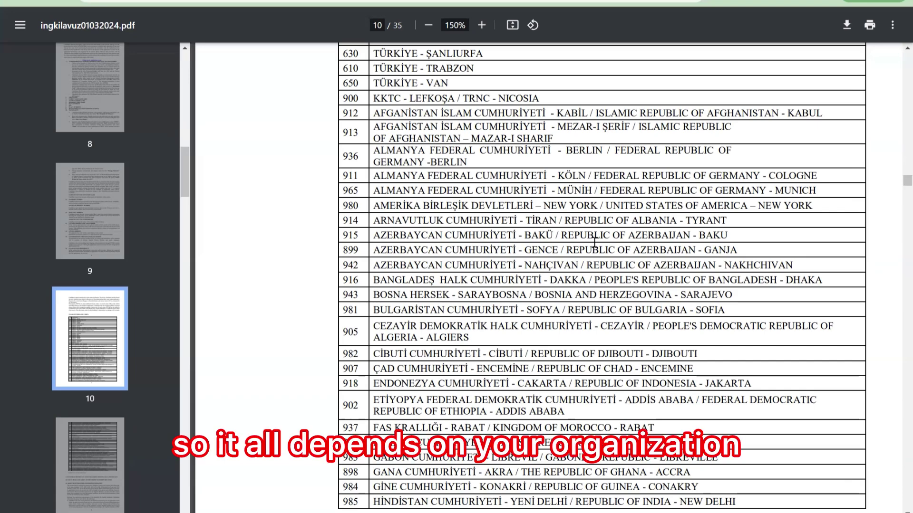
scroll(595, 243, up, 10)
- Scroll further up through page 9 of the guide PDF
scroll(594, 242, up, 10)
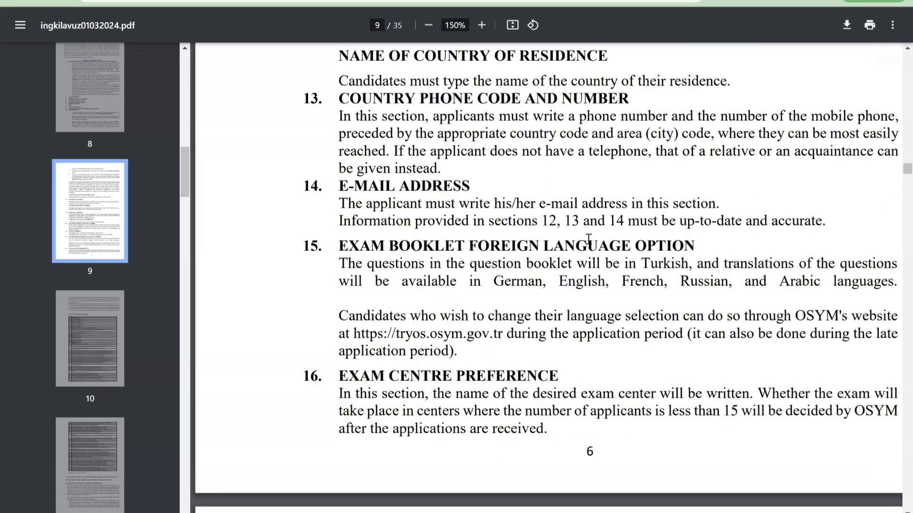
scroll(588, 239, up, 10)
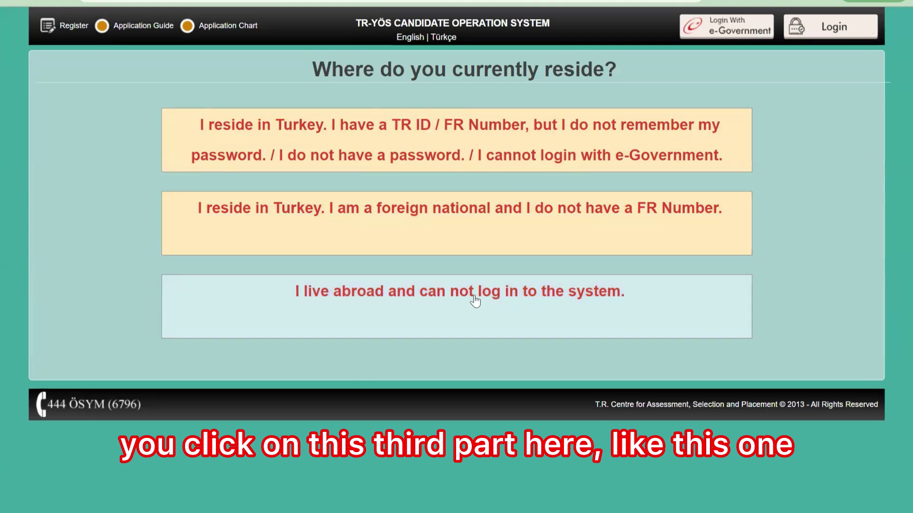
- Choose living abroad and type a sample first name into the Name field
click(474, 297)
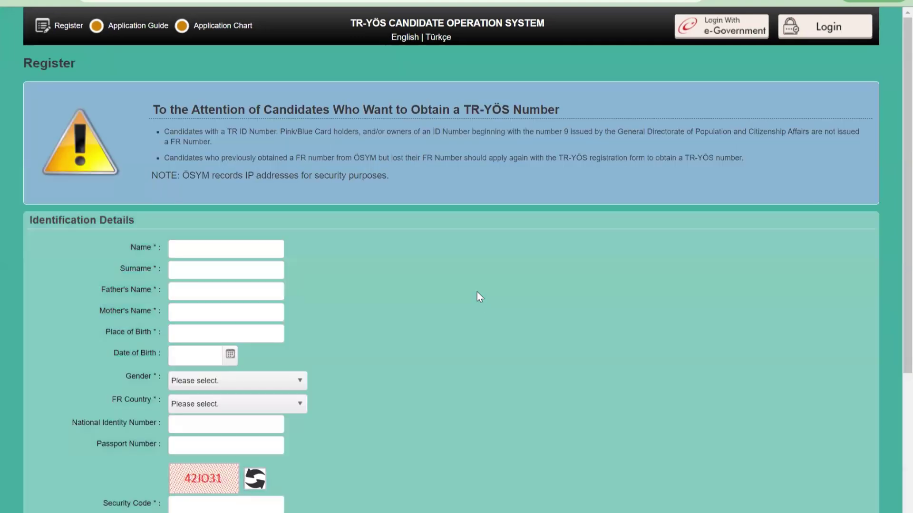
scroll(477, 290, down, 1)
scroll(428, 288, down, 1)
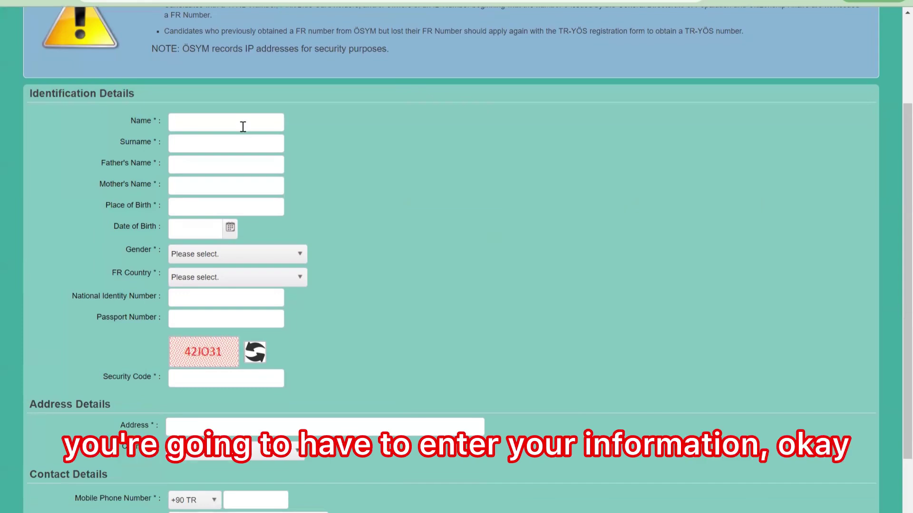
text(Jean)
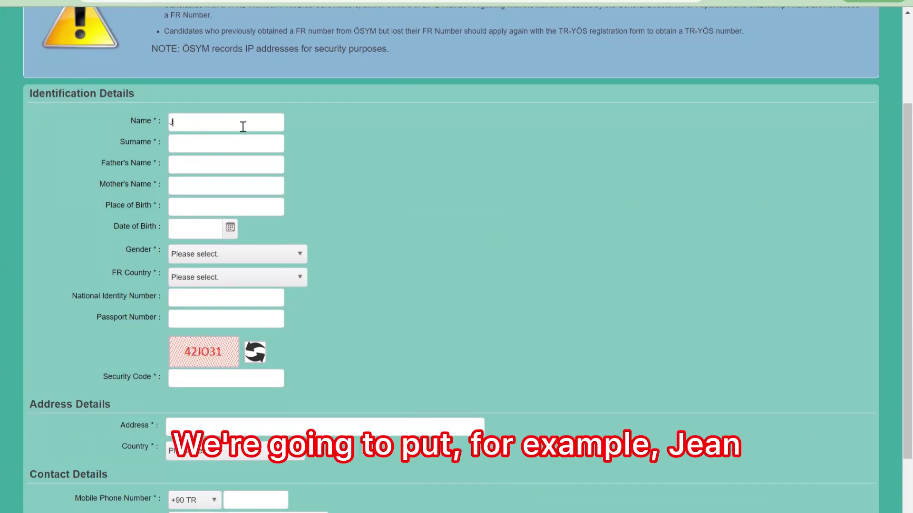
key(BackSpace)
key(BackSpace)
key(BackSpace)
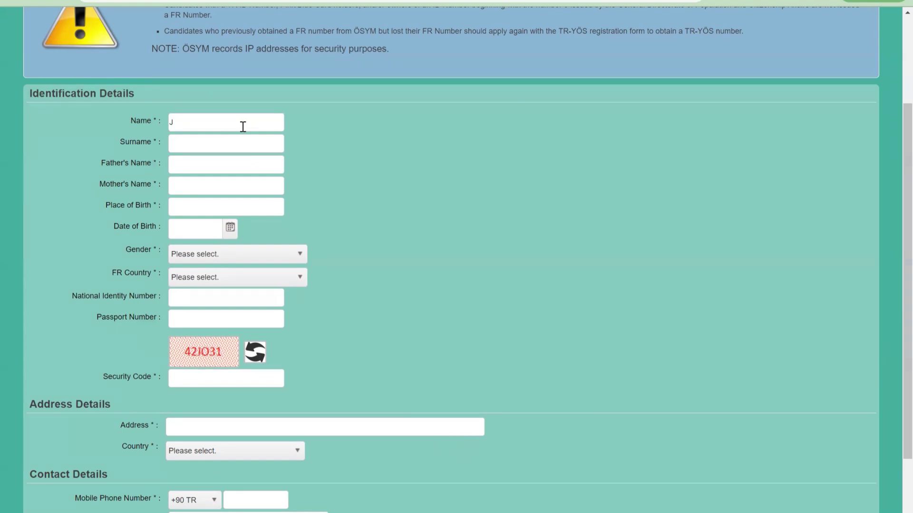
text(annette)
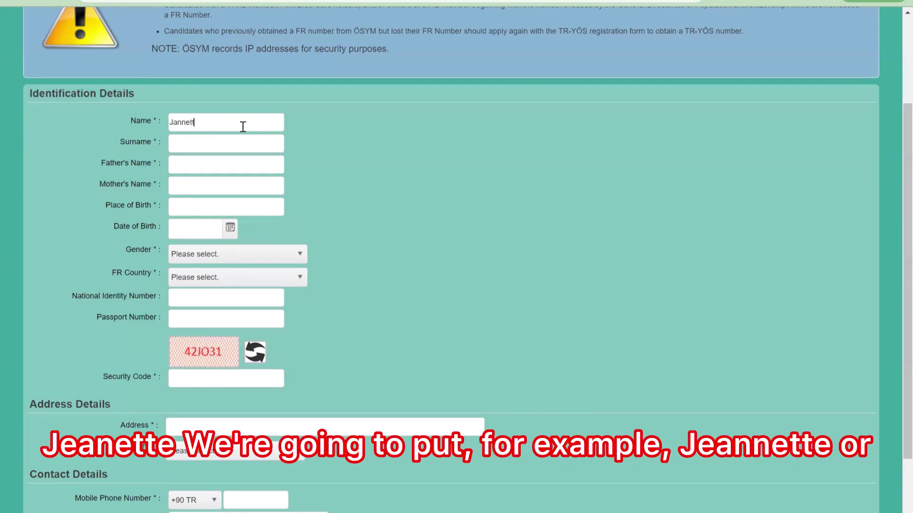
key(BackSpace)
key(BackSpace)
key(BackSpace)
key(BackSpace)
key(BackSpace)
key(BackSpace)
key(BackSpace)
key(BackSpace)
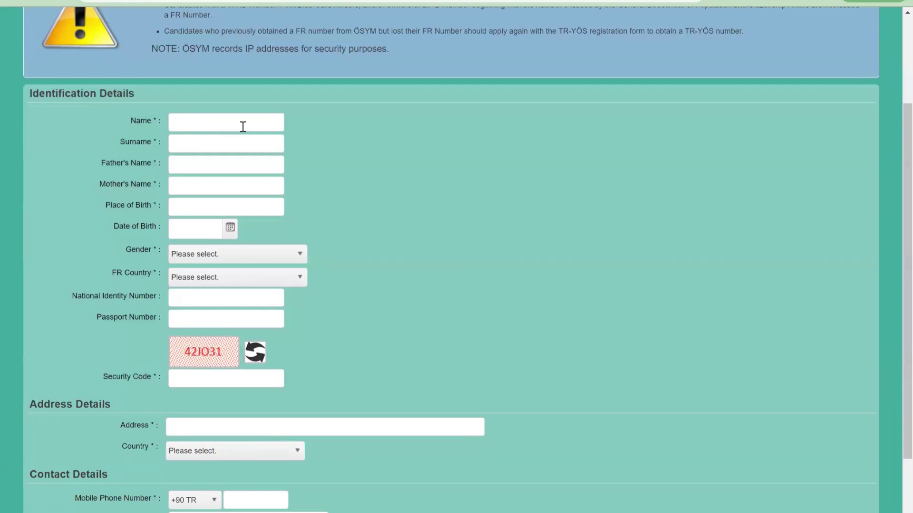
text(donald)
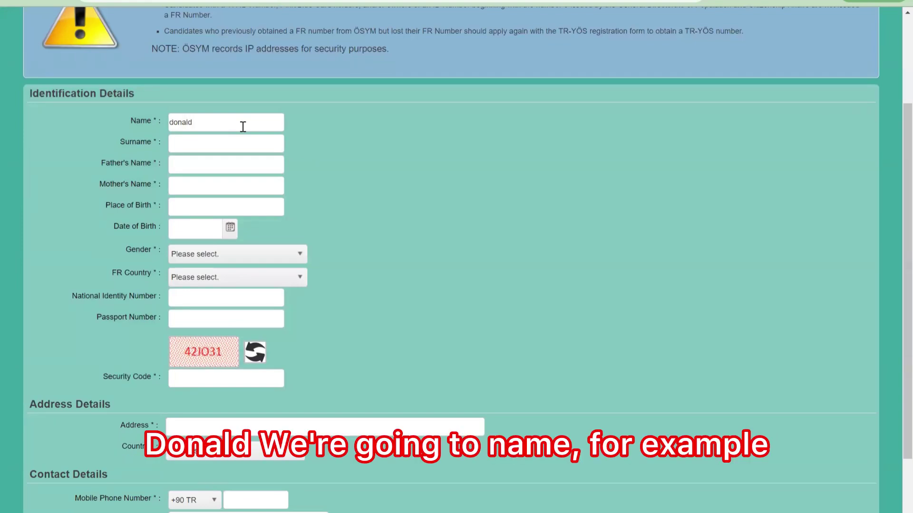
- Try a couple of sample surnames in the Surname field, then clear it completely
click(186, 144)
text(lkumba)
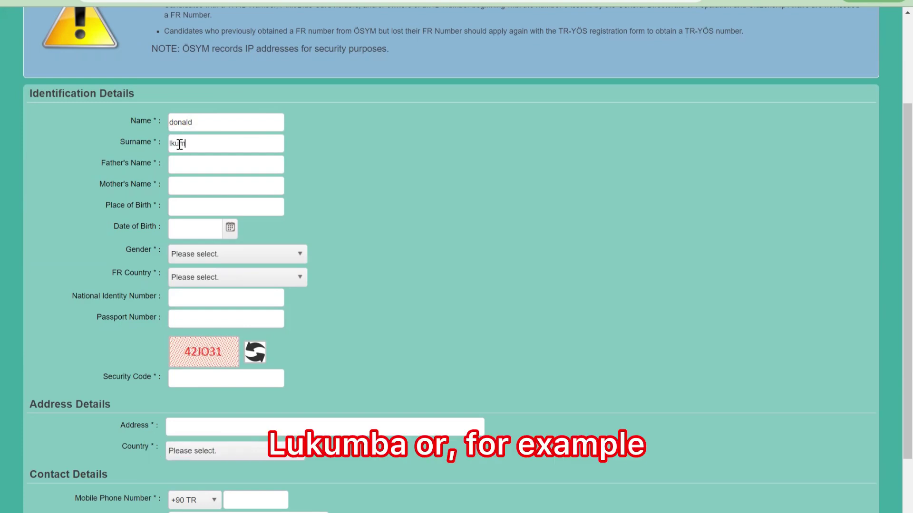
key(BackSpace)
key(BackSpace)
key(BackSpace)
key(BackSpace)
key(BackSpace)
key(BackSpace)
key(BackSpace)
text(Njoya)
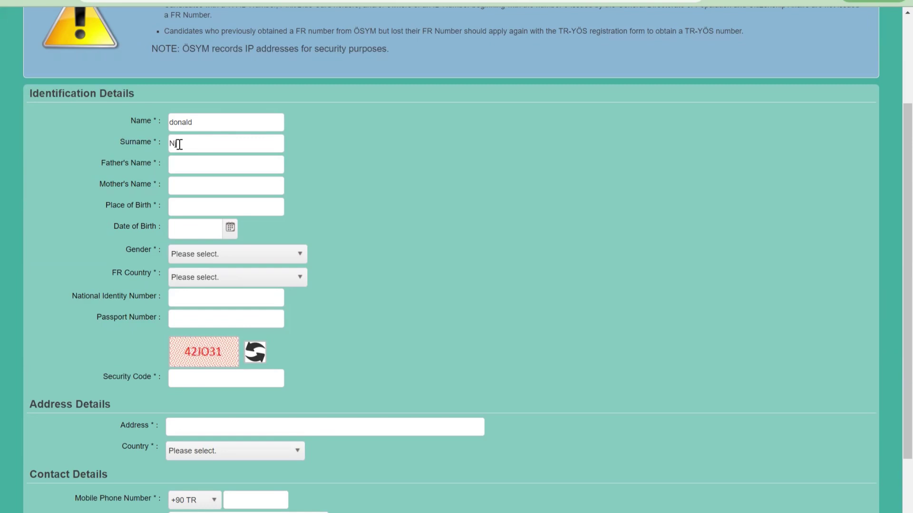
key(BackSpace)
key(BackSpace)
key(BackSpace)
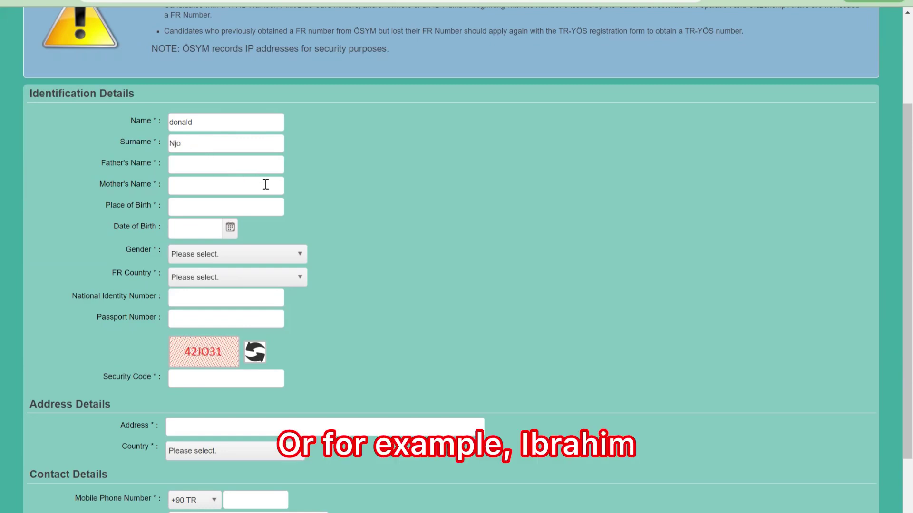
key(BackSpace)
key(BackSpace)
key(BackSpace)
scroll(254, 186, down, 1)
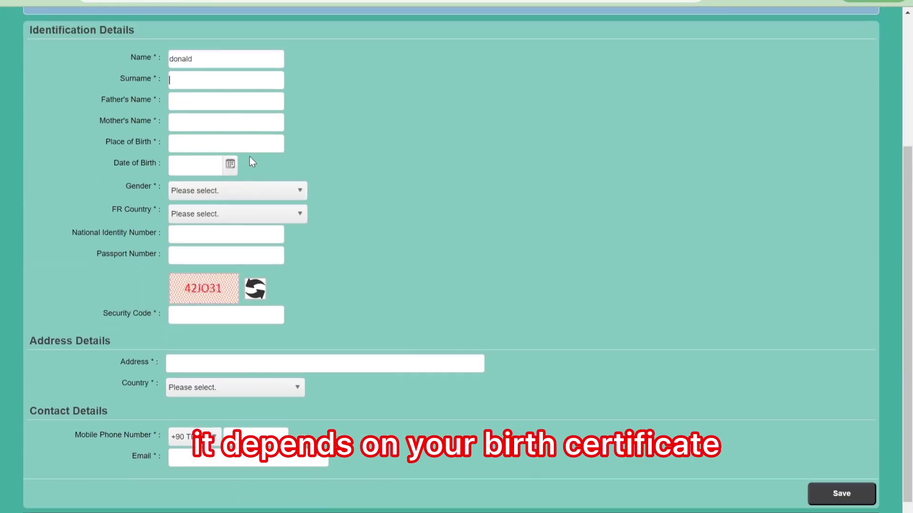
click(211, 105)
click(202, 125)
click(196, 150)
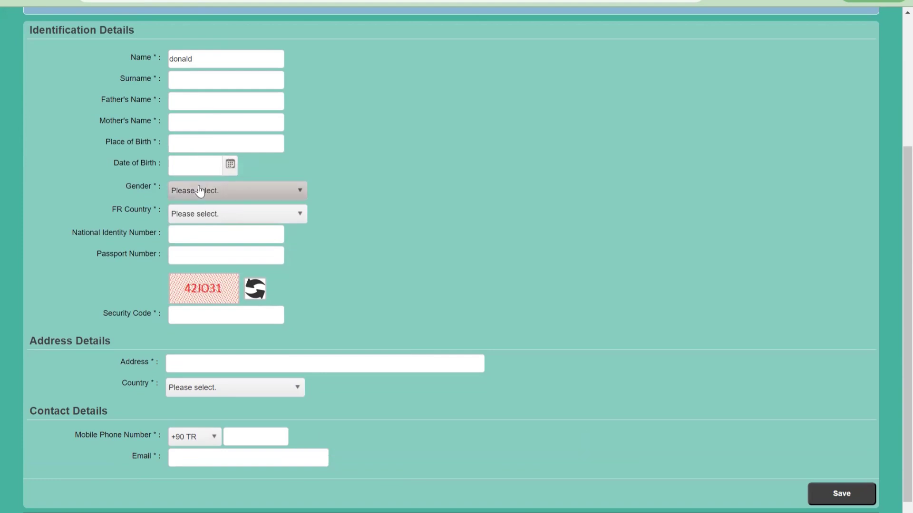
scroll(200, 190, down, 1)
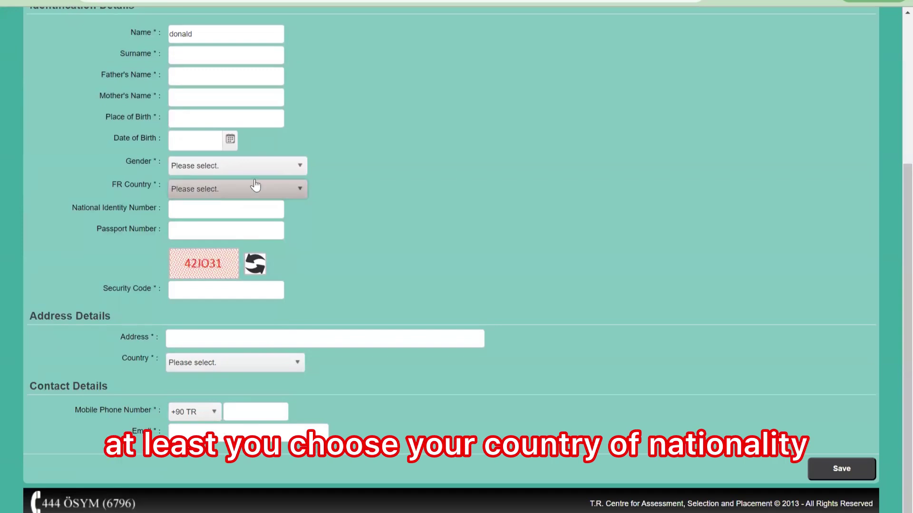
click(253, 215)
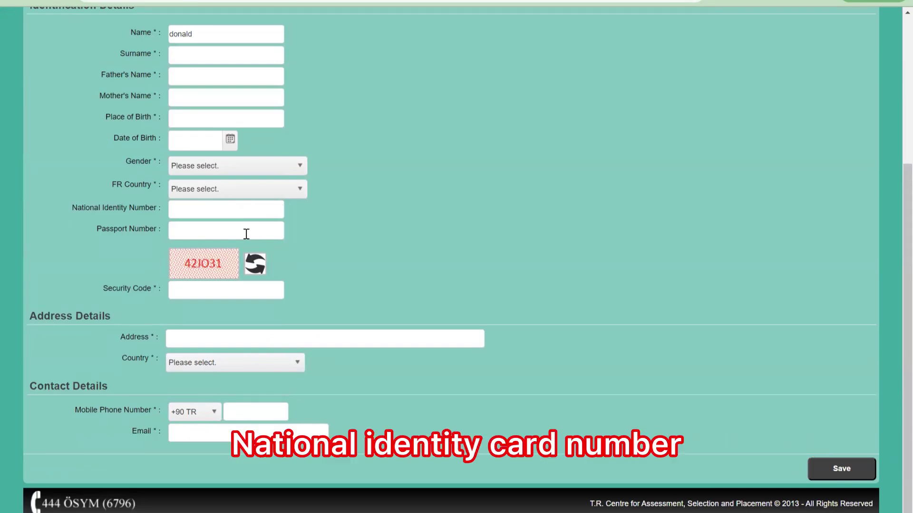
click(241, 291)
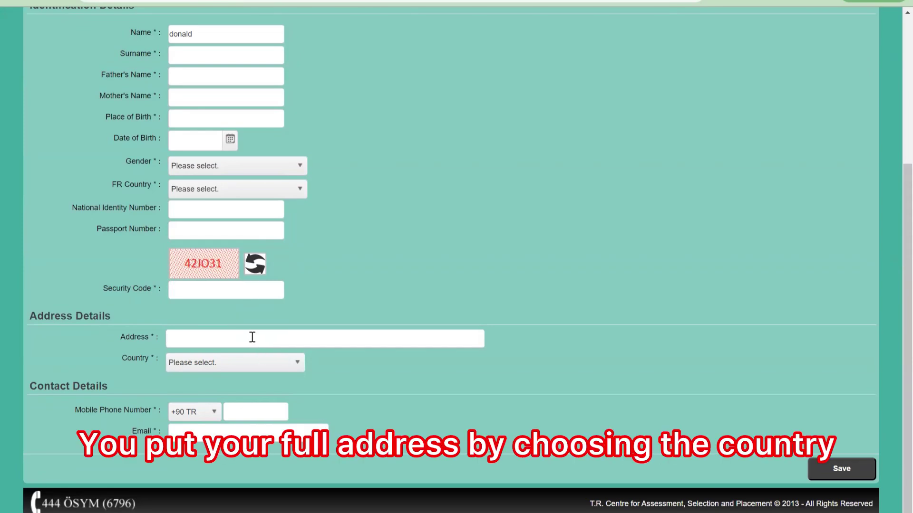
double_click(246, 412)
click(209, 415)
click(209, 416)
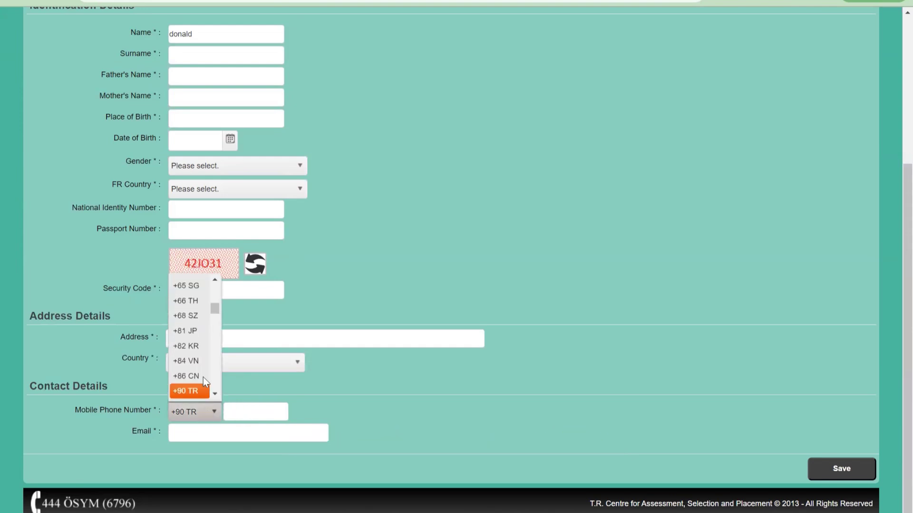
scroll(193, 345, down, 8)
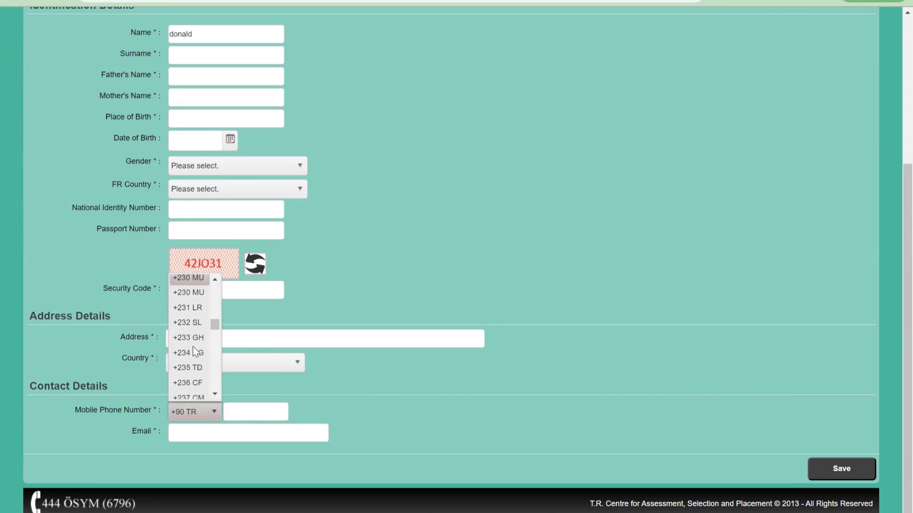
scroll(193, 348, down, 4)
scroll(194, 348, down, 7)
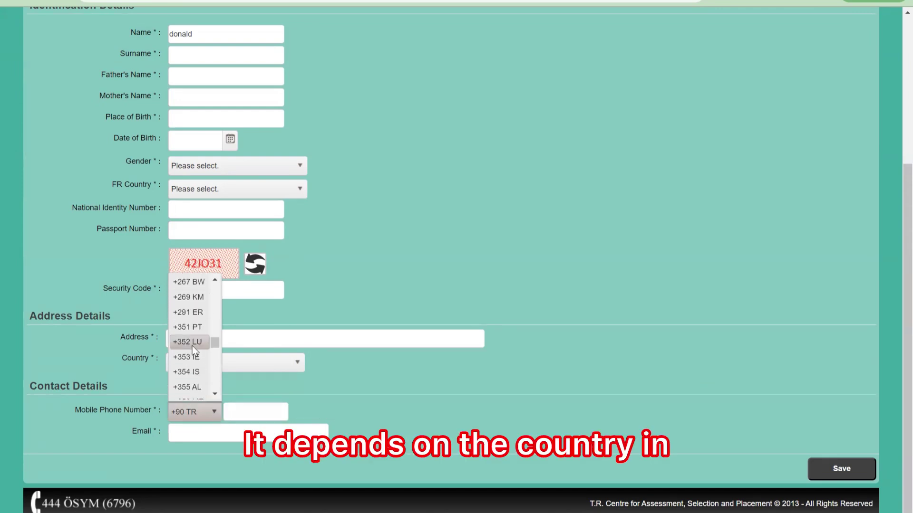
scroll(193, 349, down, 10)
scroll(192, 354, down, 6)
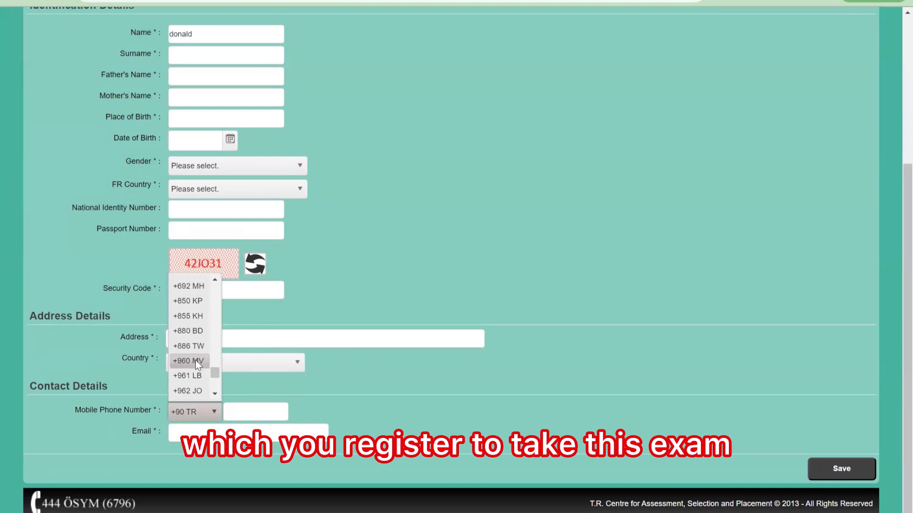
click(253, 431)
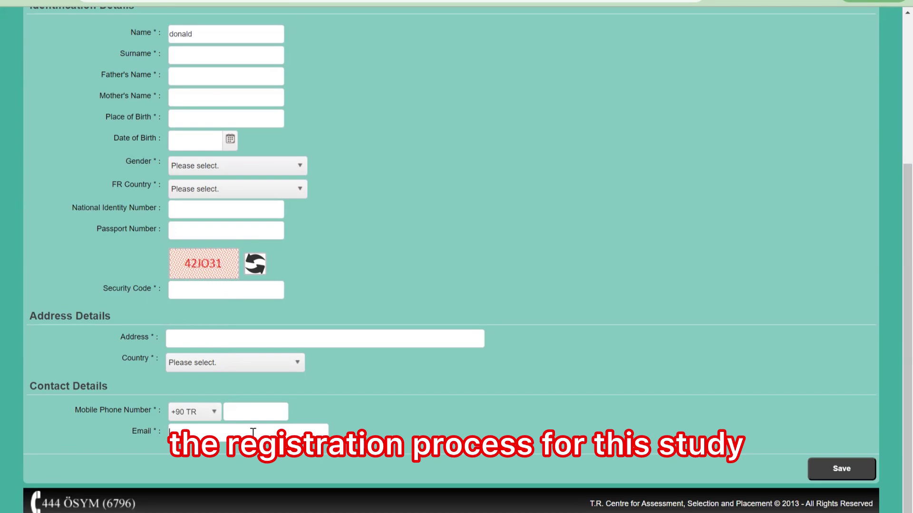
- Scroll back to the page header and briefly highlight the 'TR-YÖS Number' heading text
scroll(325, 412, up, 5)
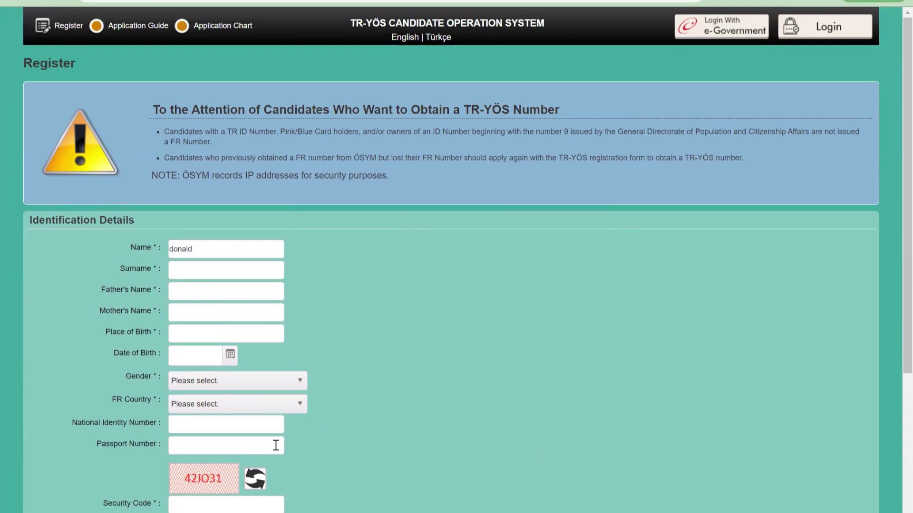
scroll(277, 444, down, 5)
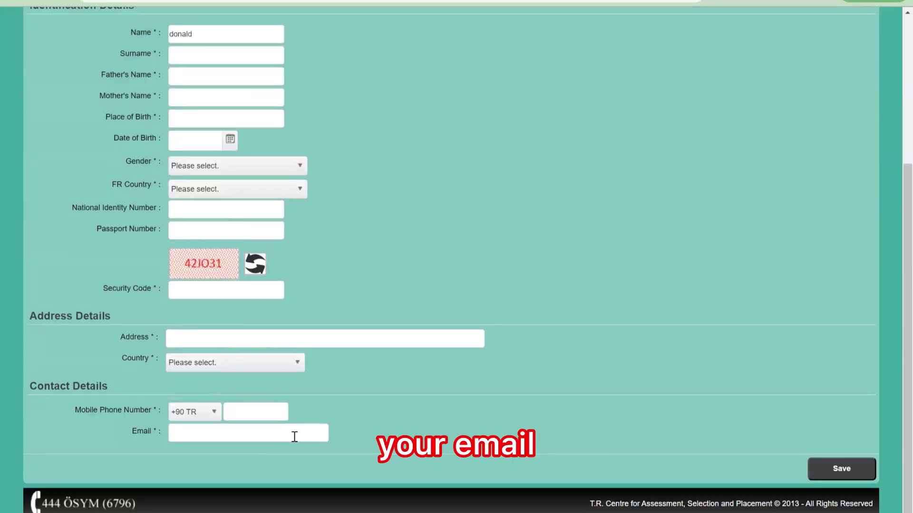
scroll(295, 437, up, 5)
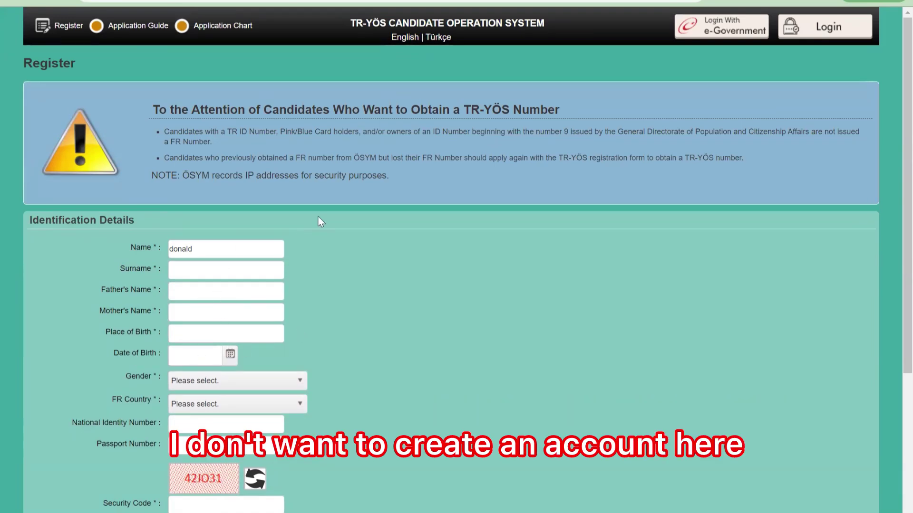
scroll(247, 301, down, 5)
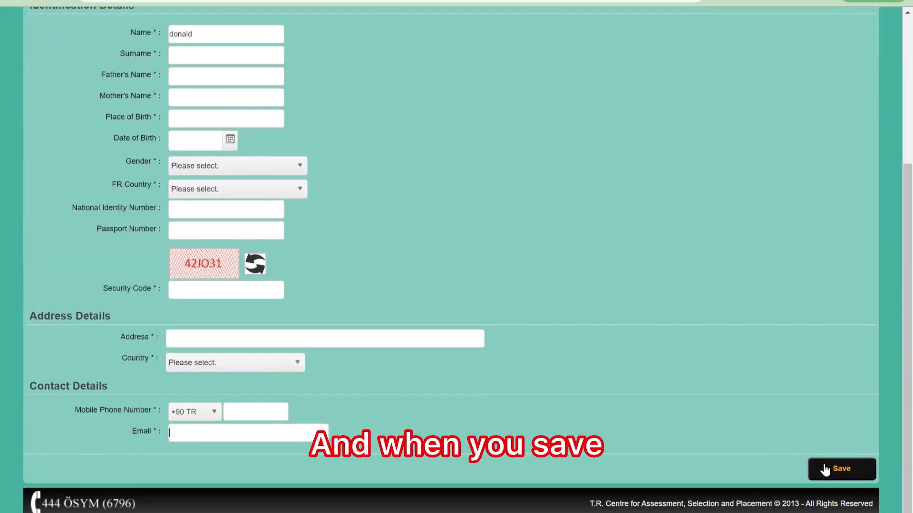
scroll(780, 389, up, 5)
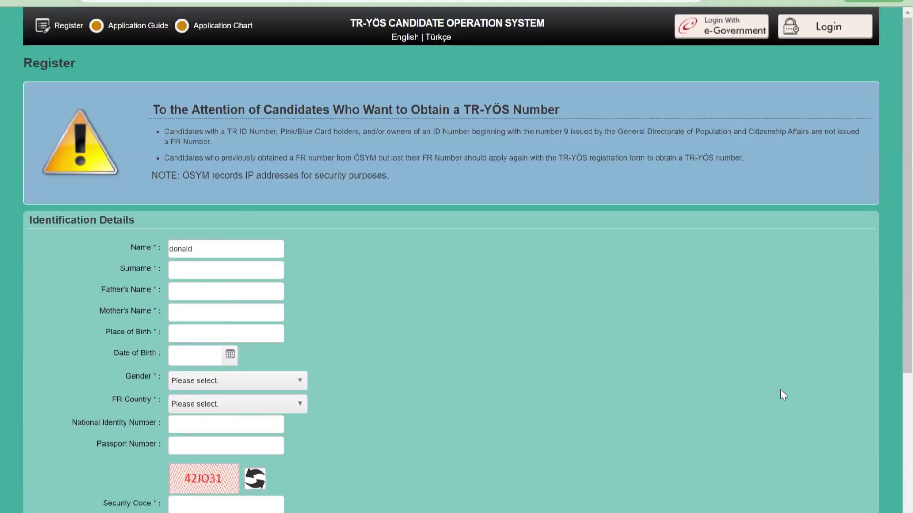
scroll(780, 389, down, 2)
scroll(713, 384, up, 1)
scroll(714, 388, up, 1)
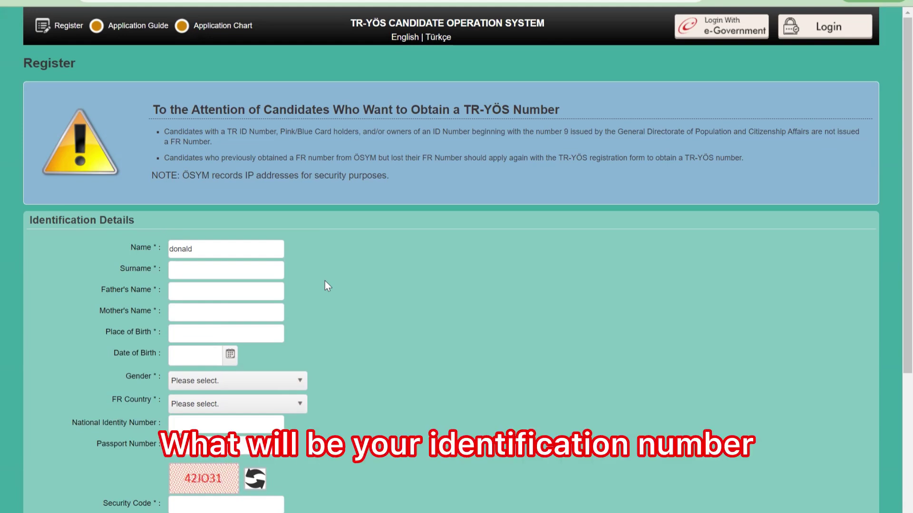
drag(463, 110, 563, 106)
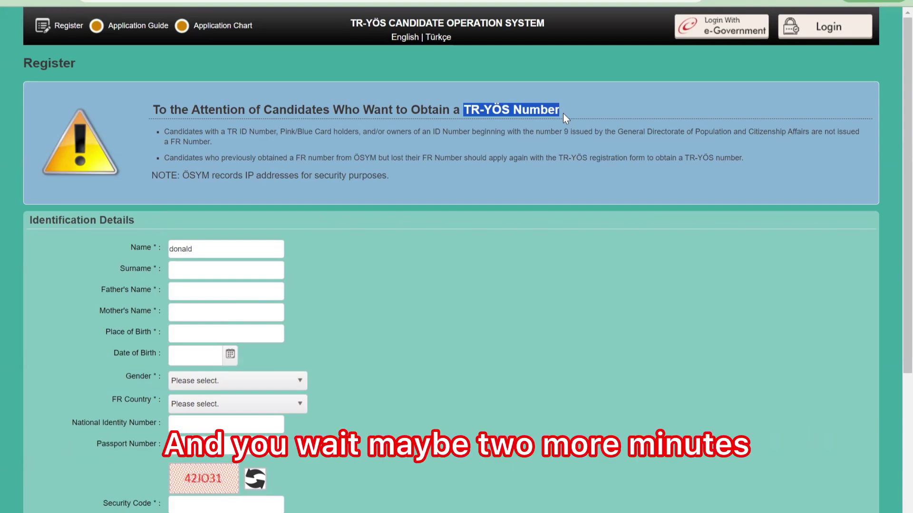
click(563, 113)
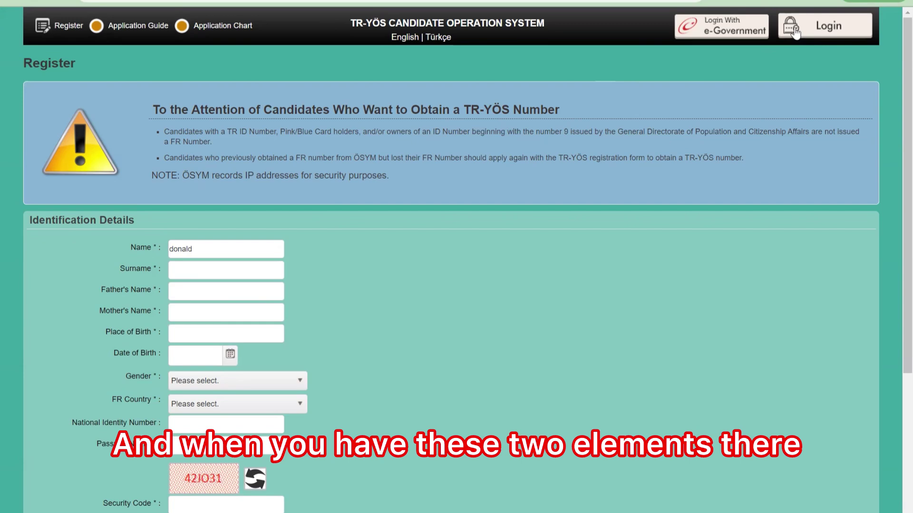
- On the sign-in page, enter an identity number and a short trial password
click(774, 50)
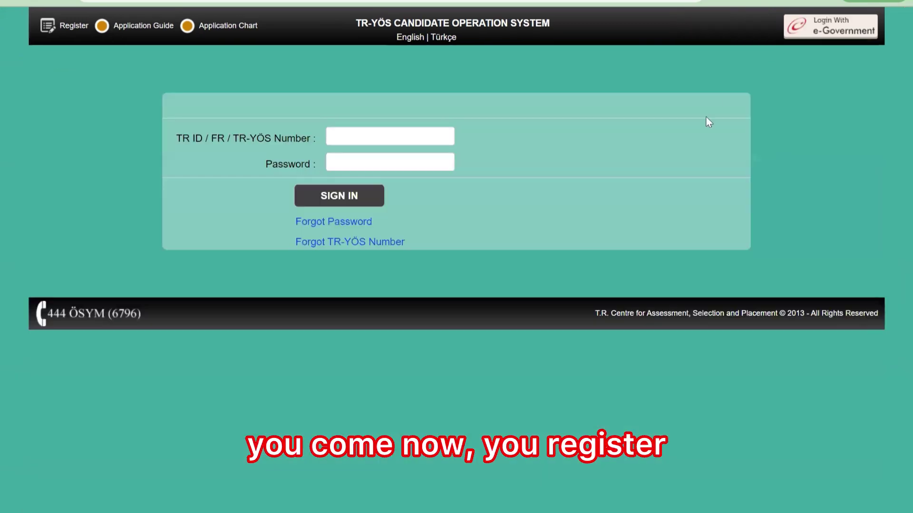
click(426, 133)
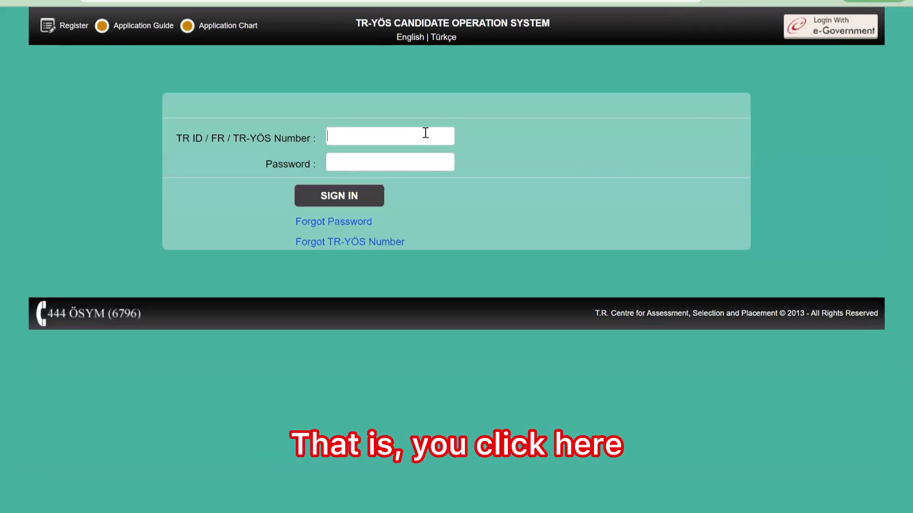
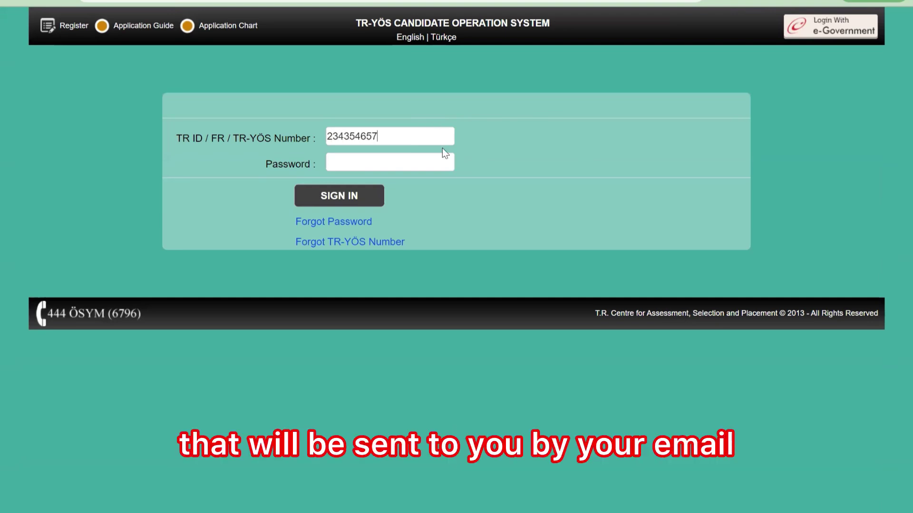
click(424, 162)
text(123)
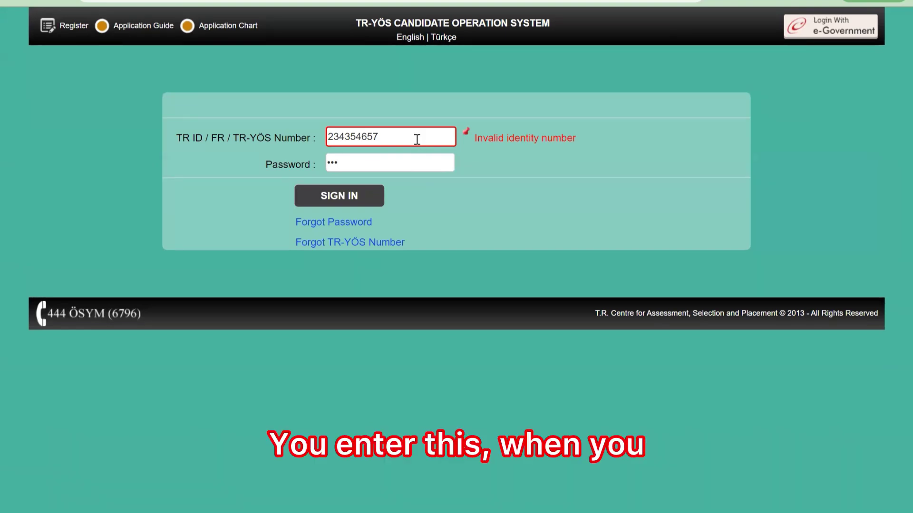
- Replace the rejected number with the candidate's correct TR-YÖS number and type the full account password
click(417, 139)
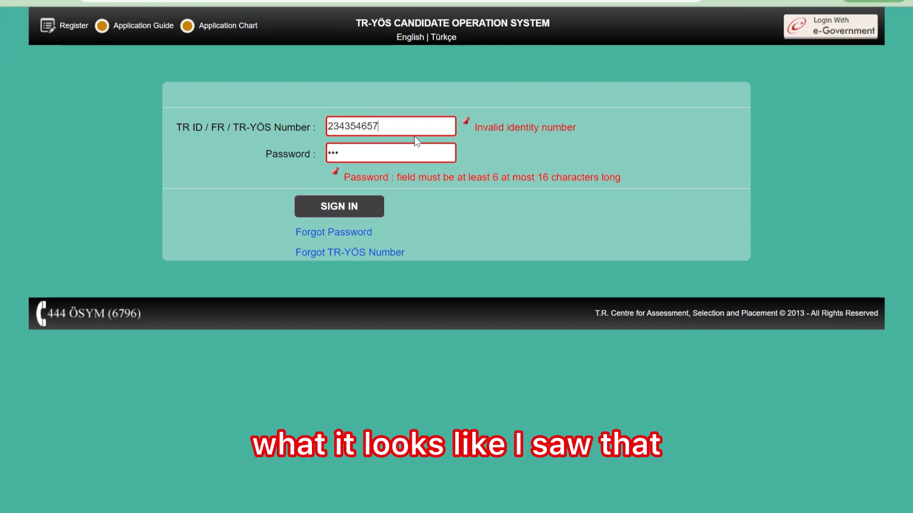
key(BackSpace)
key(BackSpace)
key(BackSpace)
key(BackSpace)
key(BackSpace)
key(BackSpace)
key(BackSpace)
key(BackSpace)
key(BackSpace)
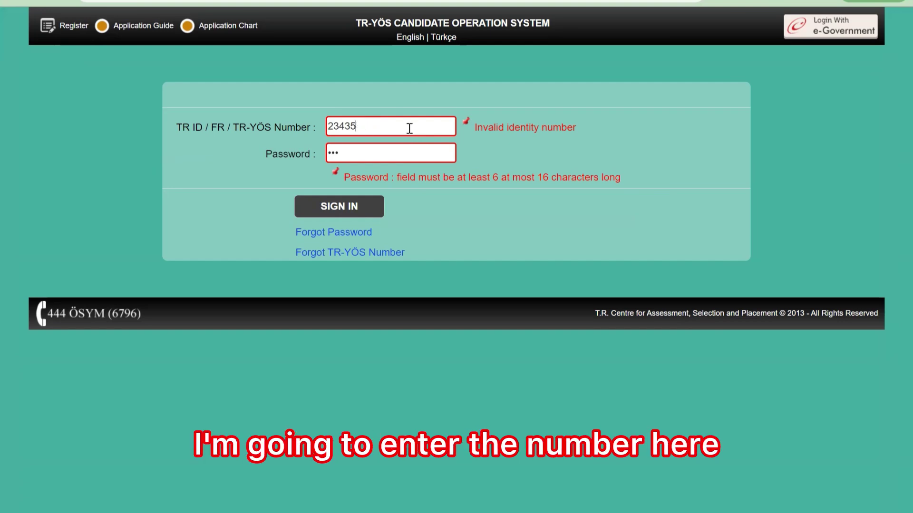
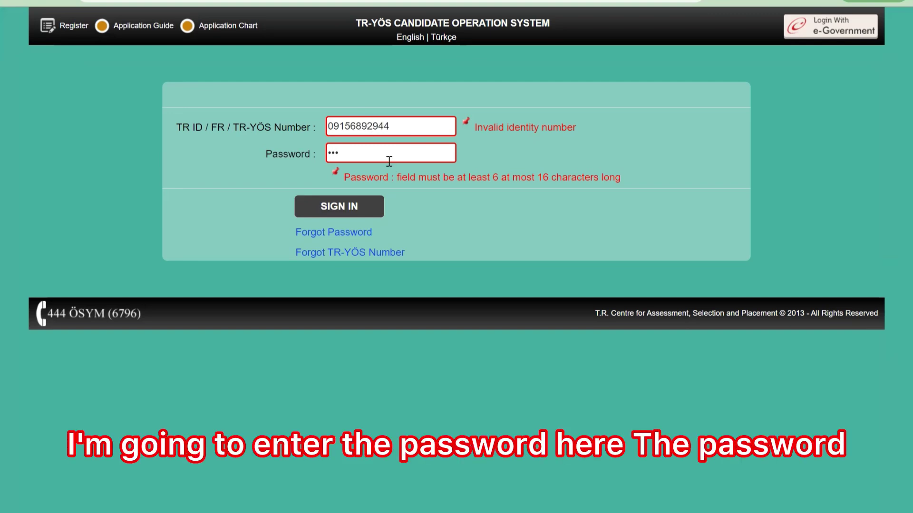
click(385, 155)
key(BackSpace)
key(BackSpace)
key(BackSpace)
text(••••••)
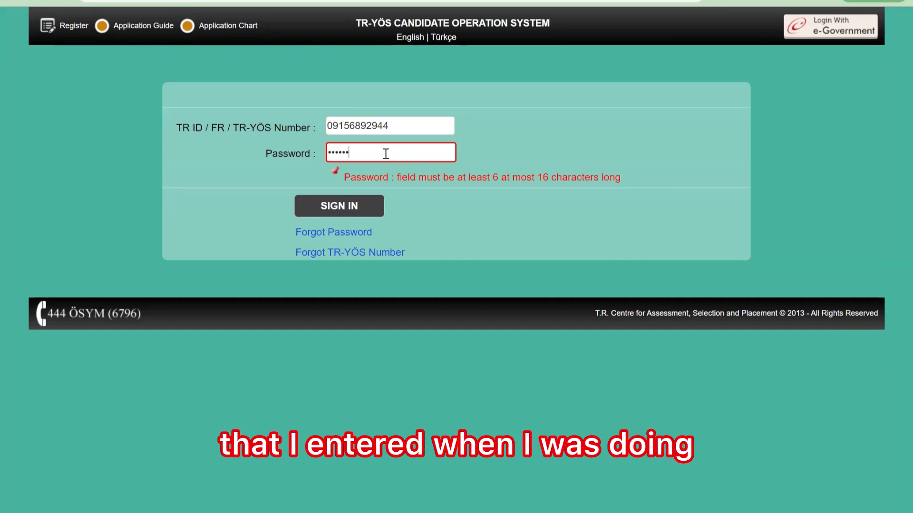
text(•••••••)
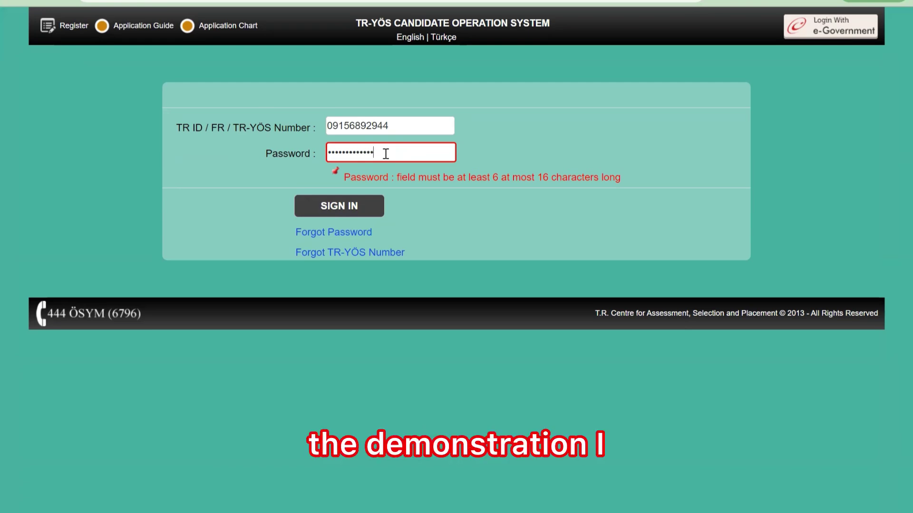
text(•)
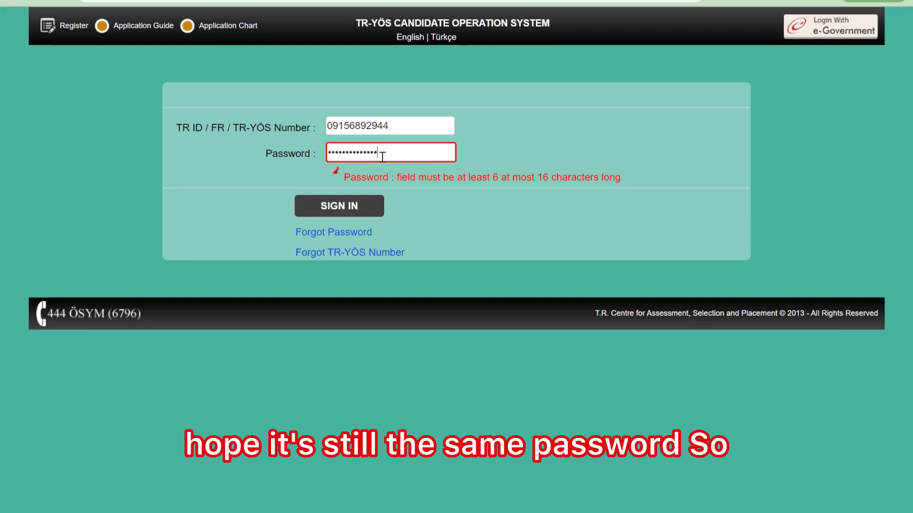
- Sign in and reveal the 2024 TR-YÖS/1 entry under Exam in Application Process
click(351, 207)
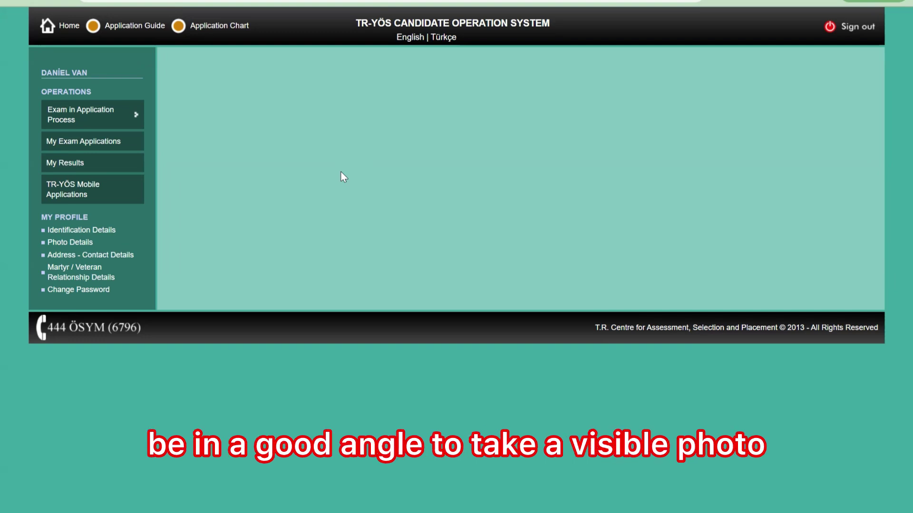
mouse_move(73, 118)
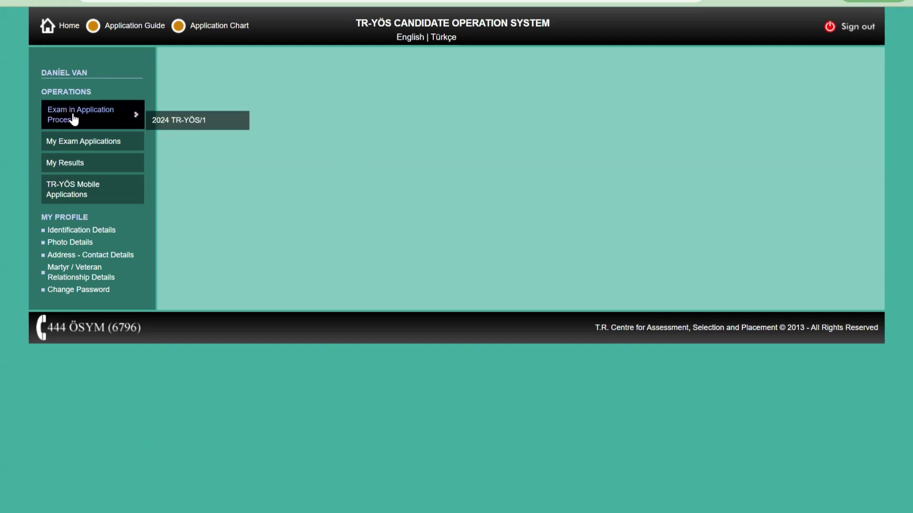
- View the 2024 TR-YÖS/1 application, My Exam Applications, and the TR-YÖS Mobile Applications page
click(160, 125)
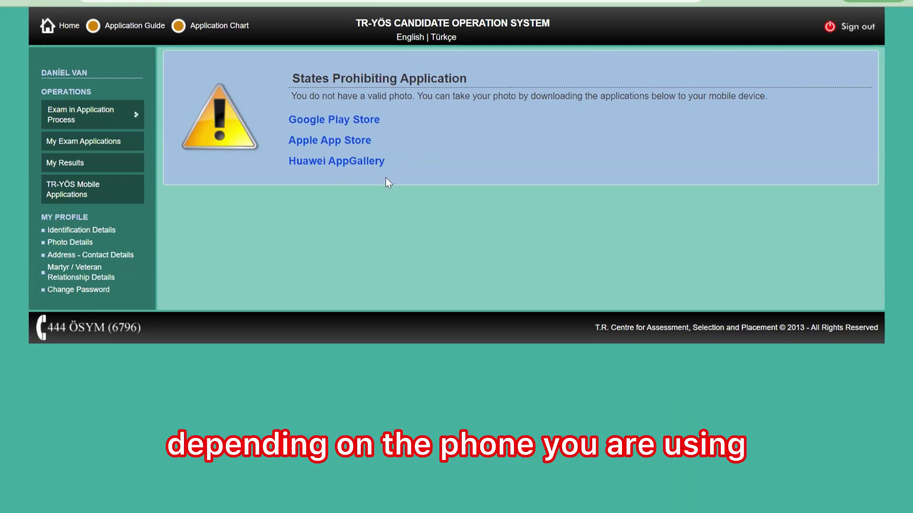
click(109, 142)
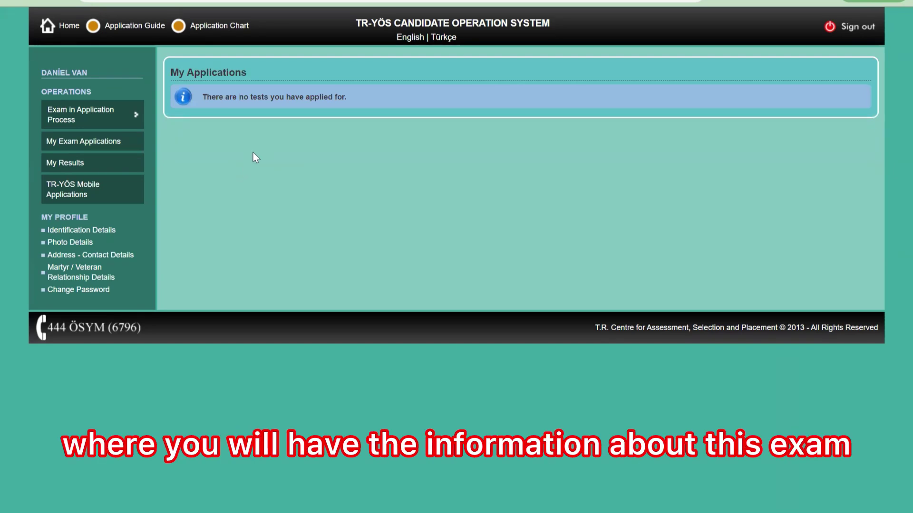
click(100, 190)
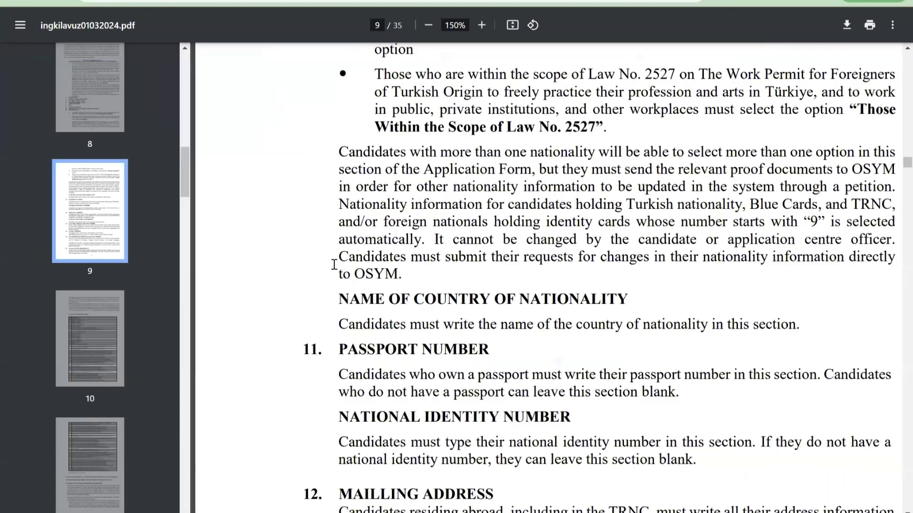
- Scroll the ingkilavuz01032024.pdf guide from page 9 down to the disability rules on page 22
scroll(381, 200, down, 3)
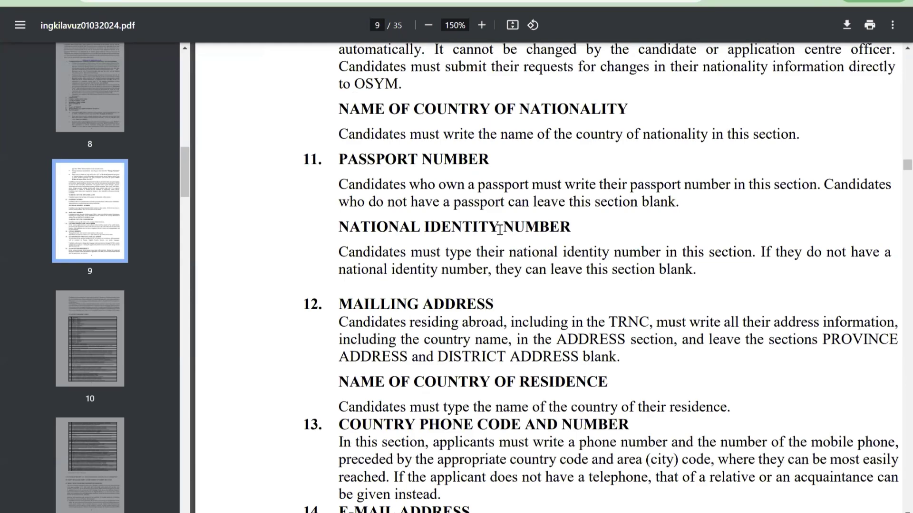
scroll(503, 227, down, 3)
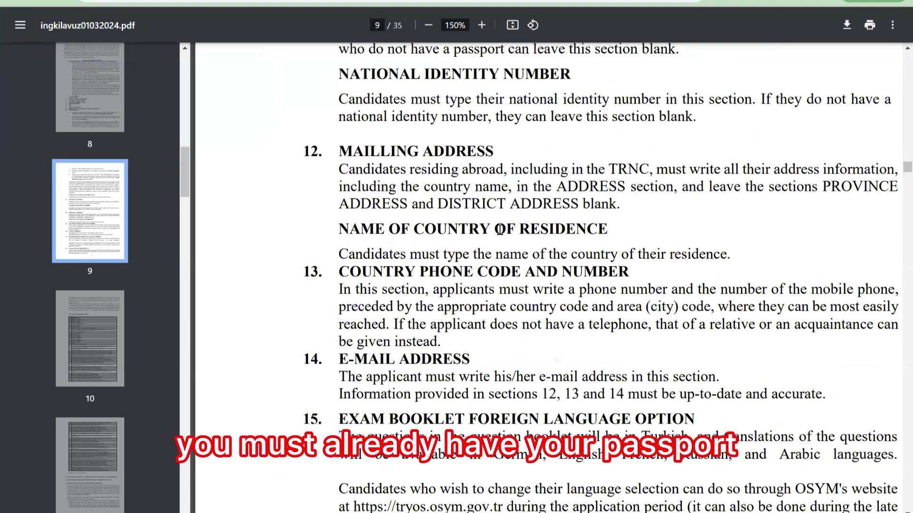
scroll(499, 230, down, 5)
scroll(495, 230, down, 7)
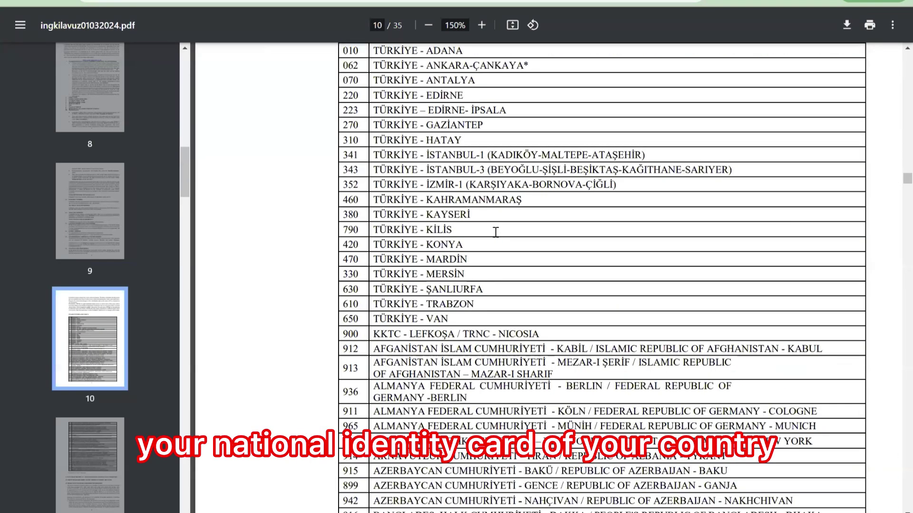
scroll(518, 263, down, 15)
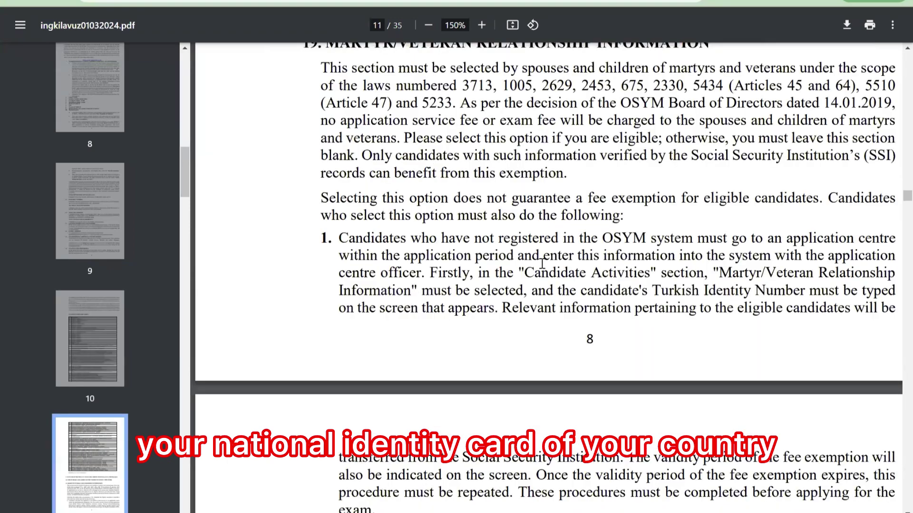
scroll(542, 263, down, 10)
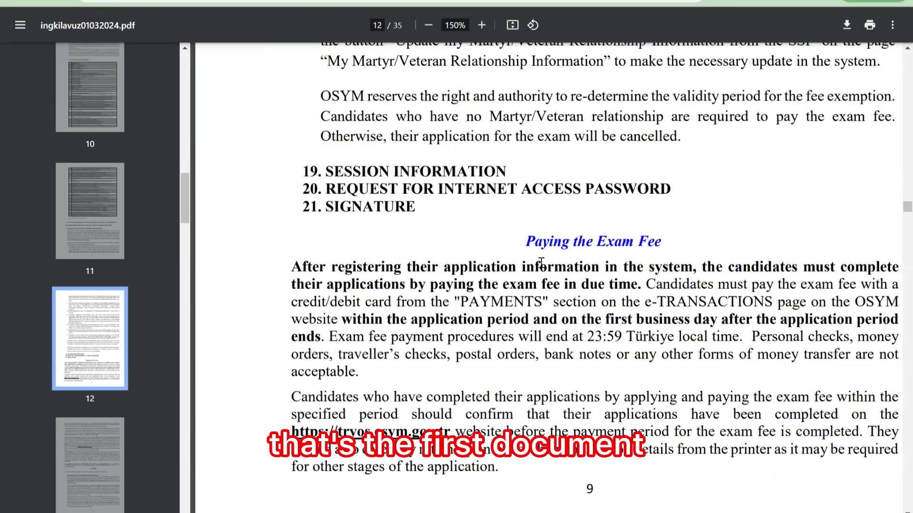
scroll(541, 263, down, 8)
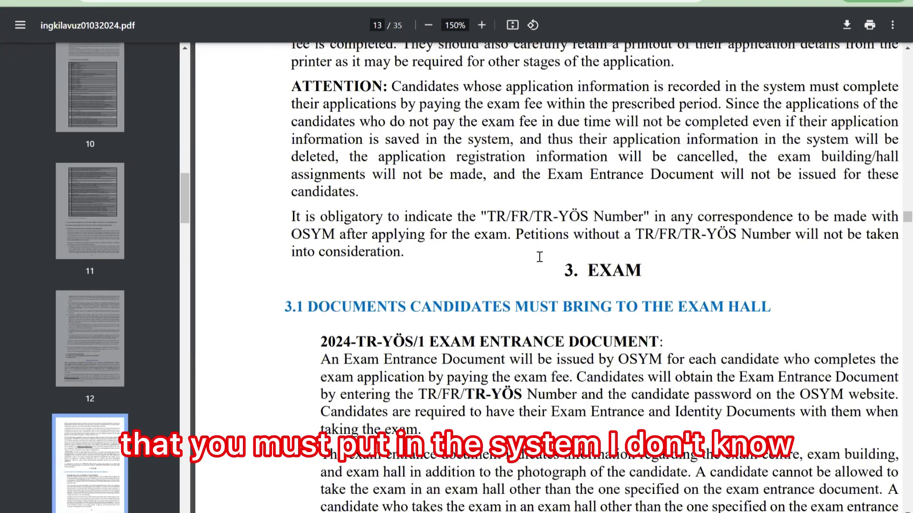
scroll(538, 260, down, 15)
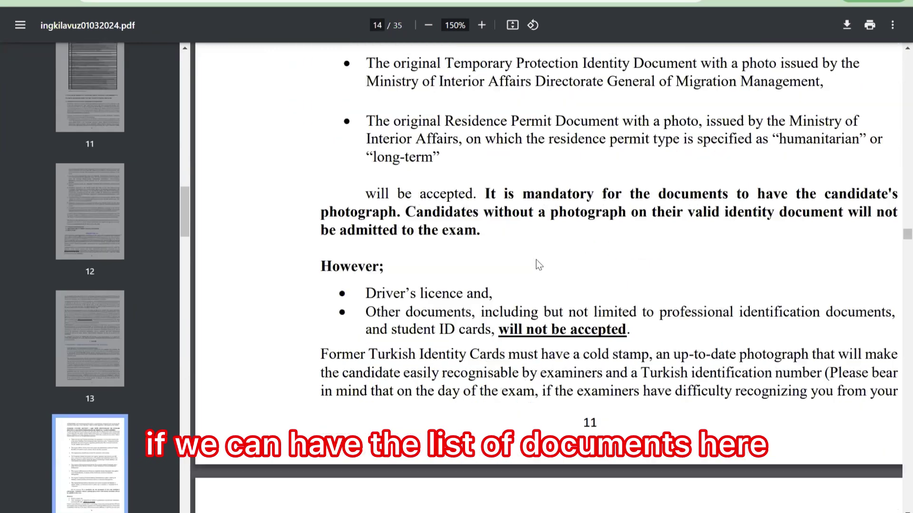
scroll(557, 271, down, 20)
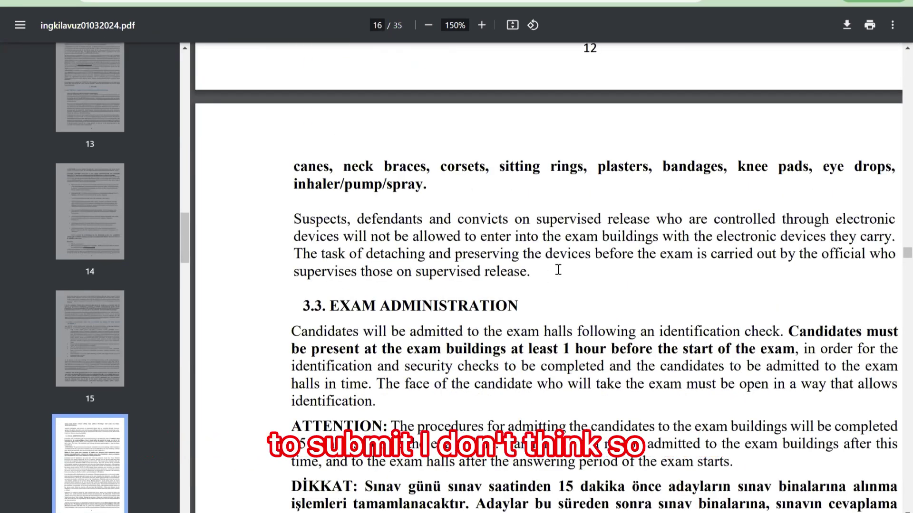
scroll(558, 278, down, 15)
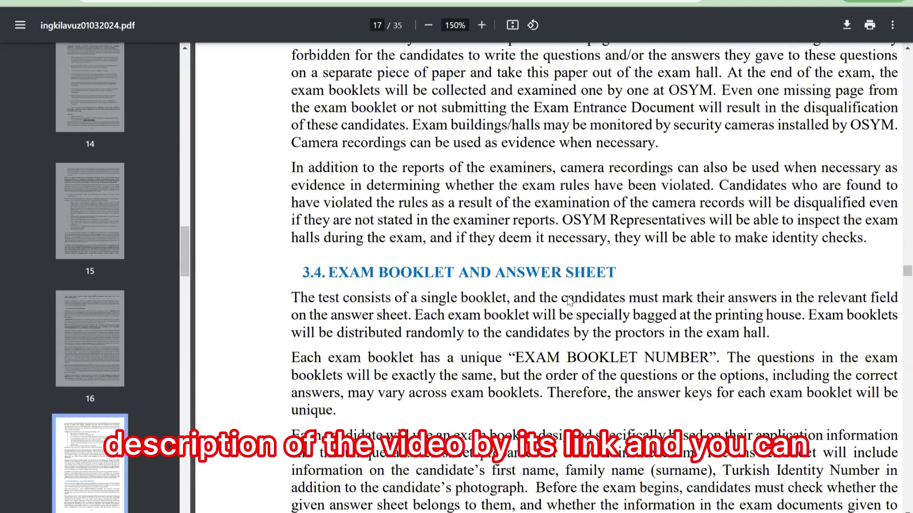
scroll(547, 333, down, 20)
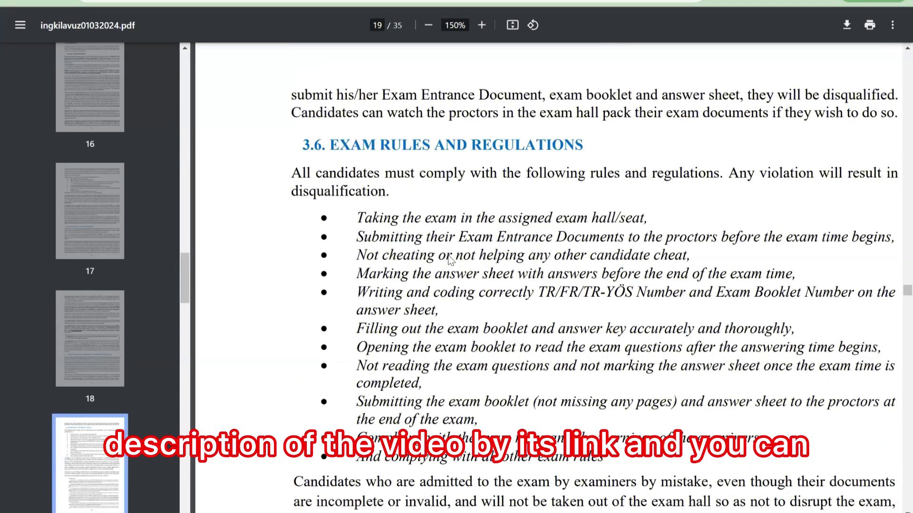
scroll(459, 242, up, 10)
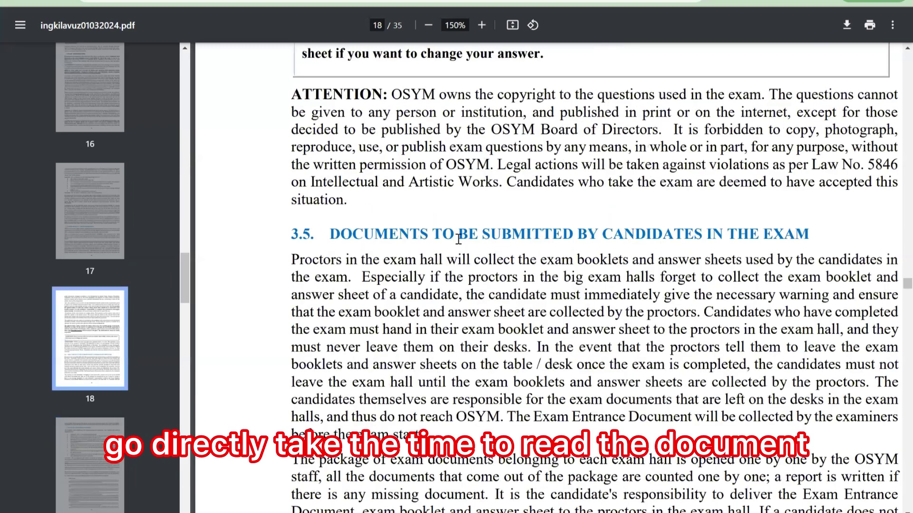
scroll(464, 242, down, 20)
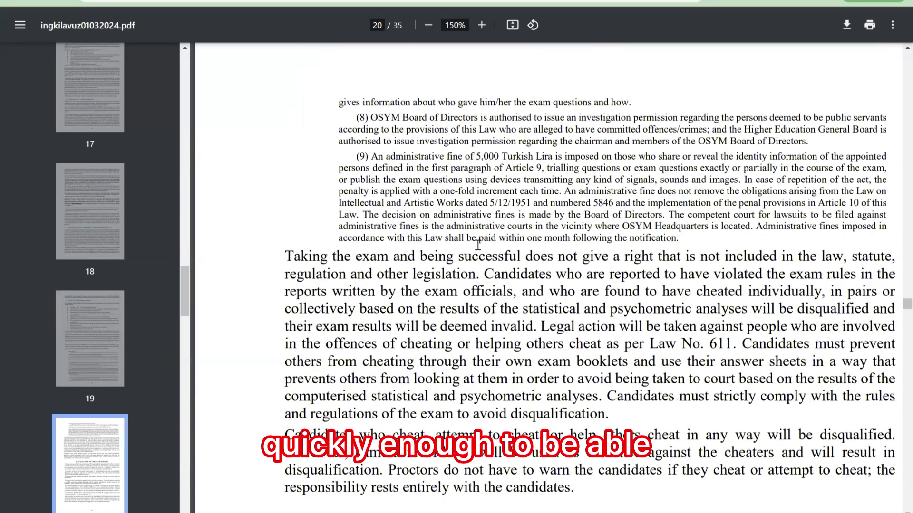
scroll(504, 257, down, 10)
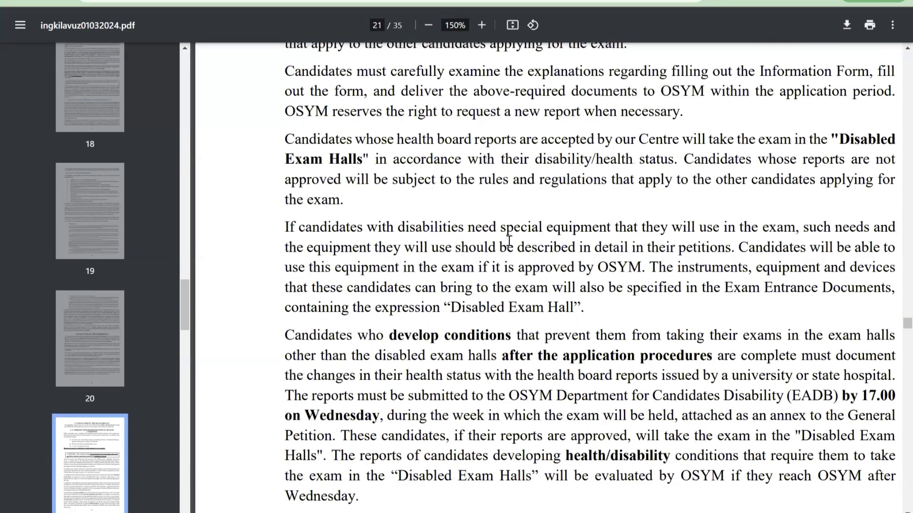
scroll(509, 241, down, 5)
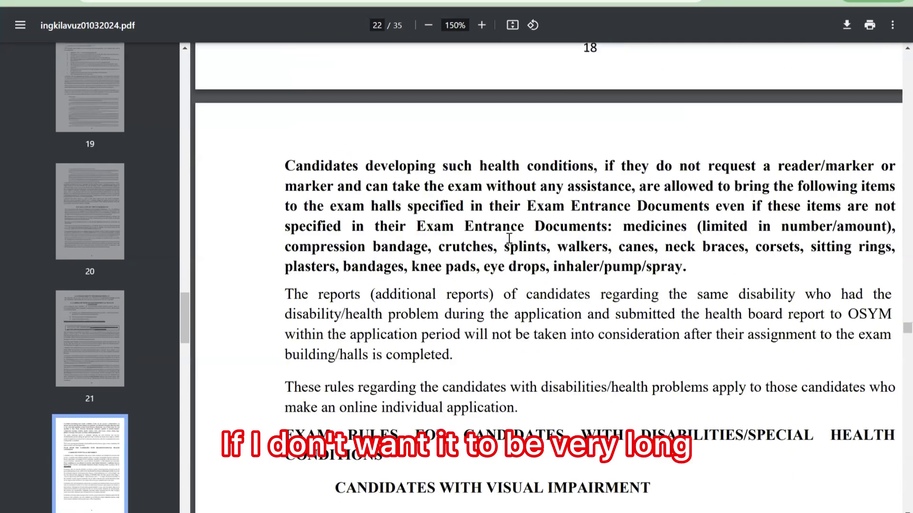